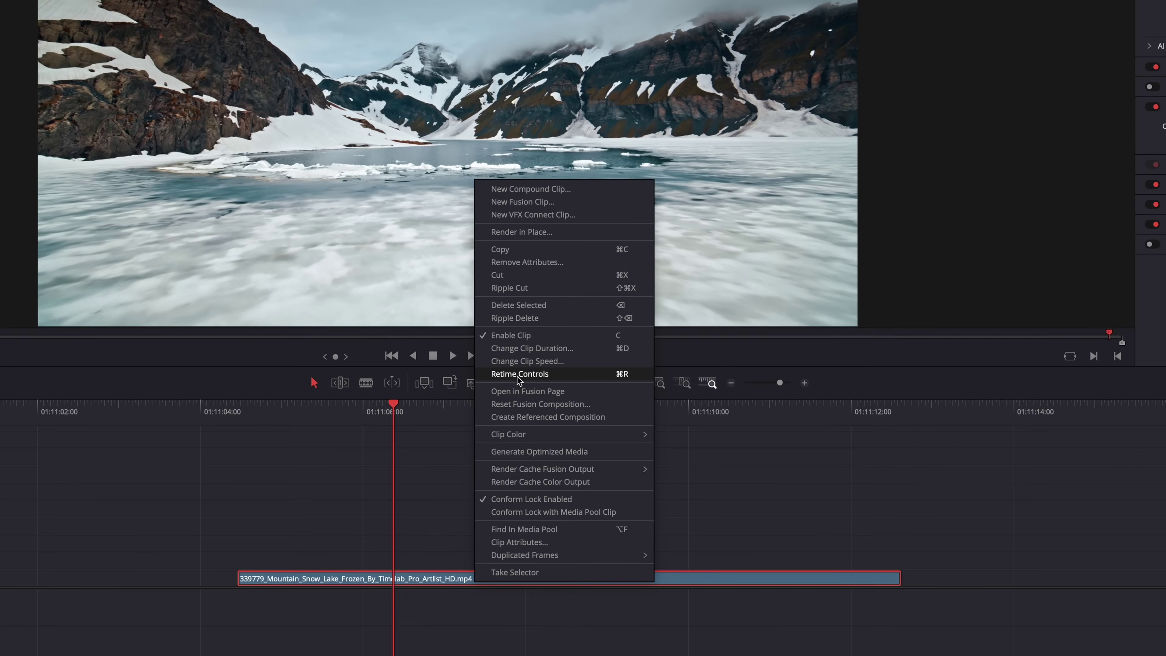
Add two speed points to the lake clip at two playhead positions
{"action": "left_click", "coordinate": [538, 391]}
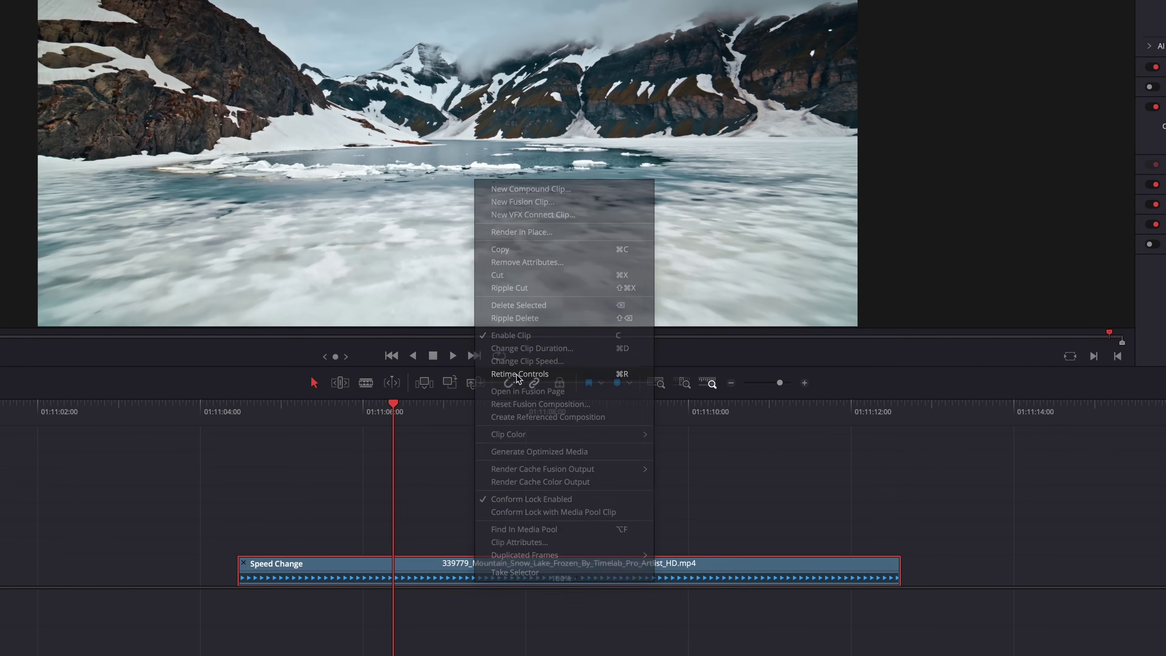
{"action": "right_click", "coordinate": [578, 583]}
{"action": "left_click", "coordinate": [588, 596]}
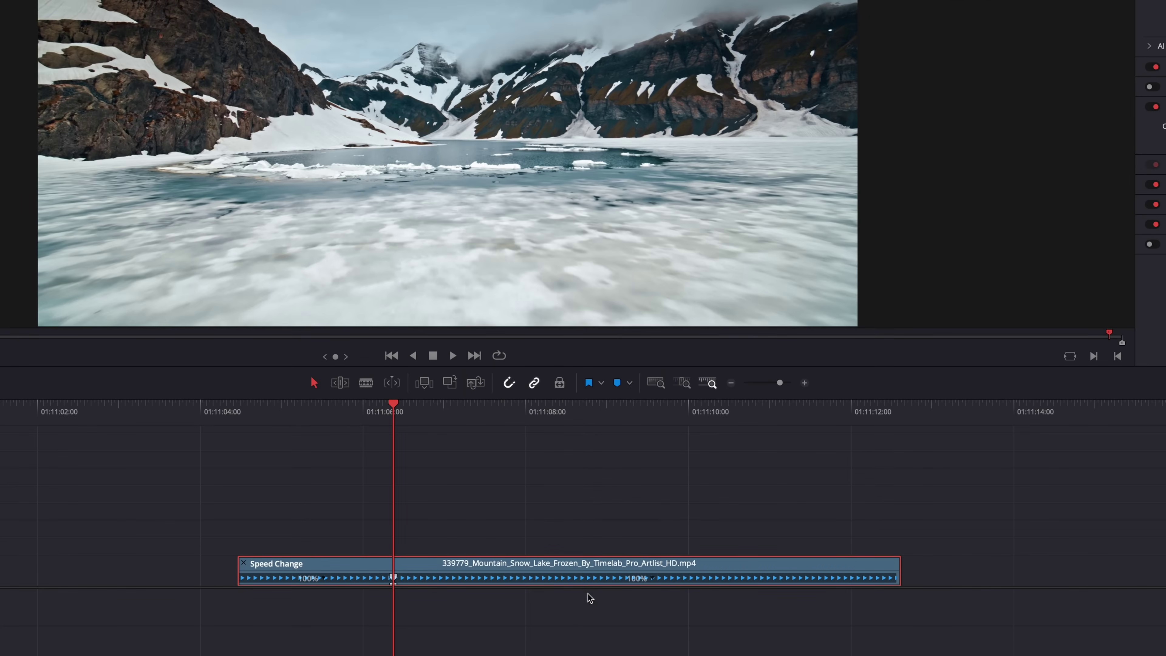
{"action": "left_click_drag", "start_coordinate": [400, 416], "coordinate": [518, 419]}
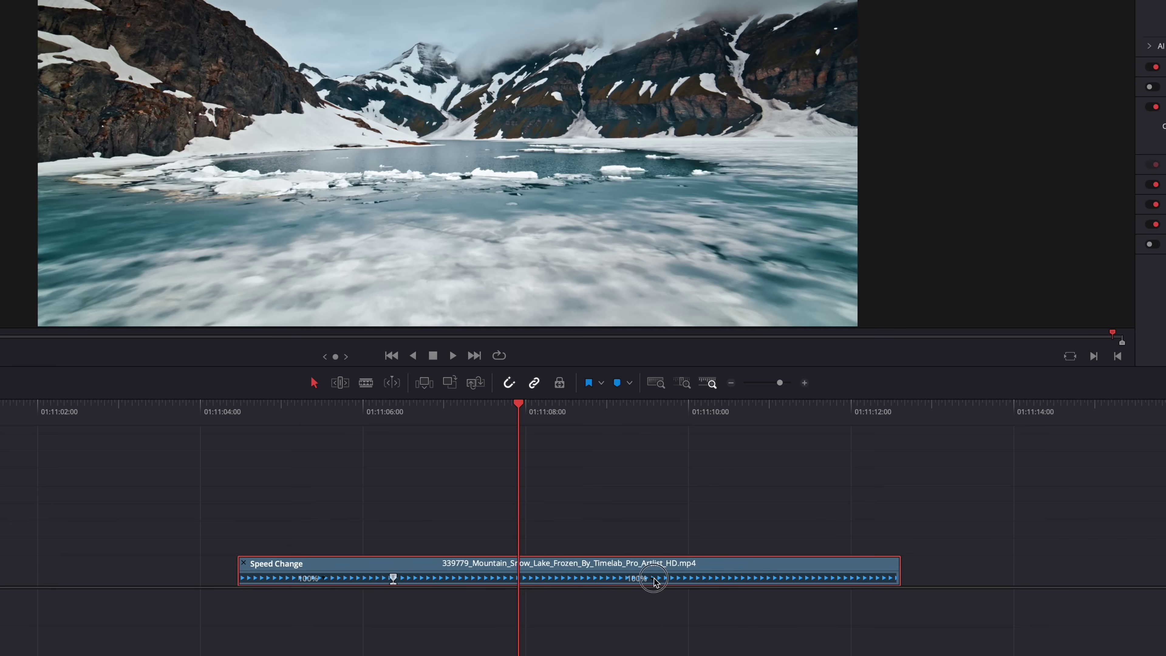
{"action": "right_click", "coordinate": [652, 581]}
{"action": "left_click", "coordinate": [665, 597]}
Set the middle section between the speed points to 200% speed
{"action": "right_click", "coordinate": [466, 582]}
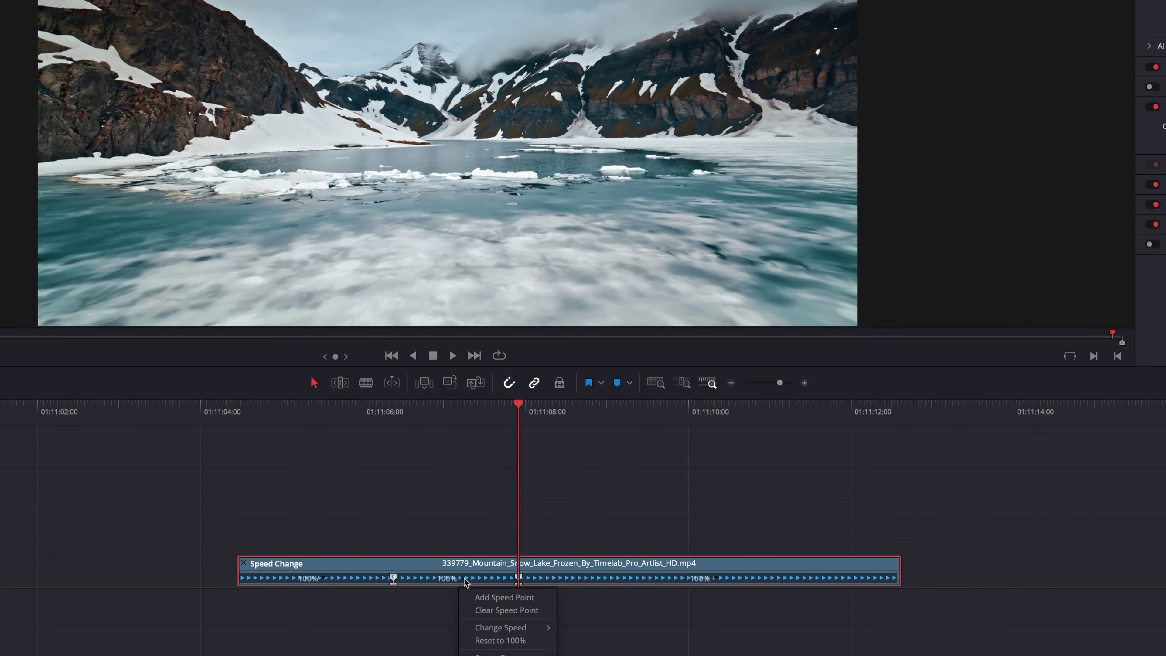
{"action": "mouse_move", "coordinate": [500, 628]}
{"action": "left_click", "coordinate": [582, 654]}
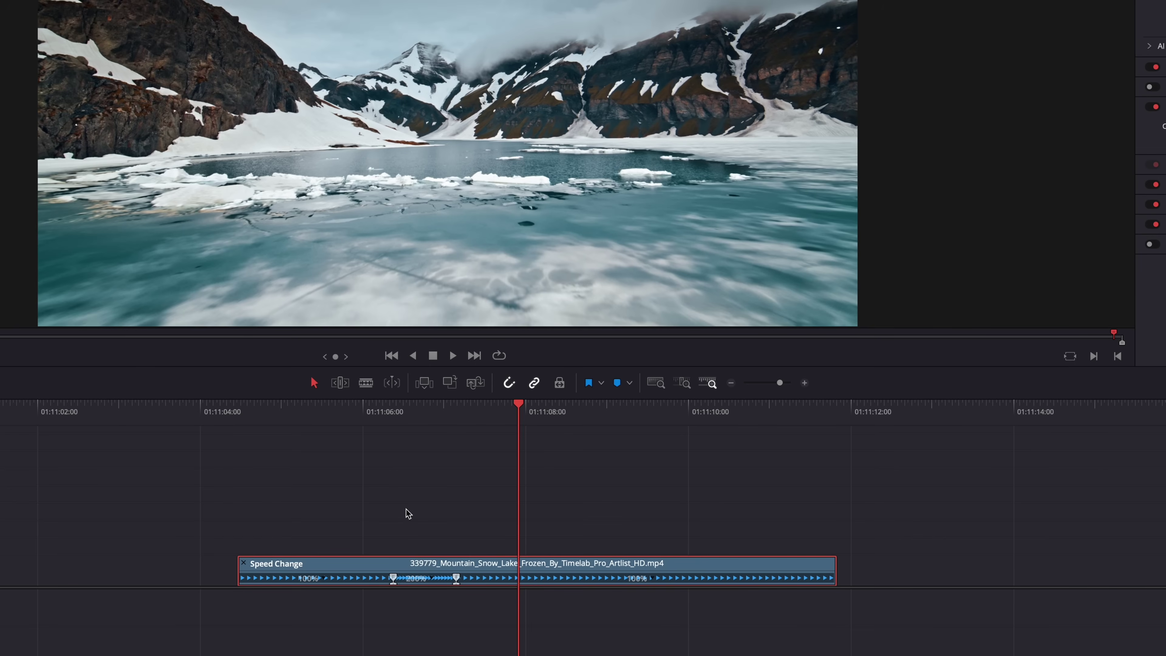
Show the lake clip's Retime Speed keyframes in the Keyframes panel
{"action": "right_click", "coordinate": [477, 568]}
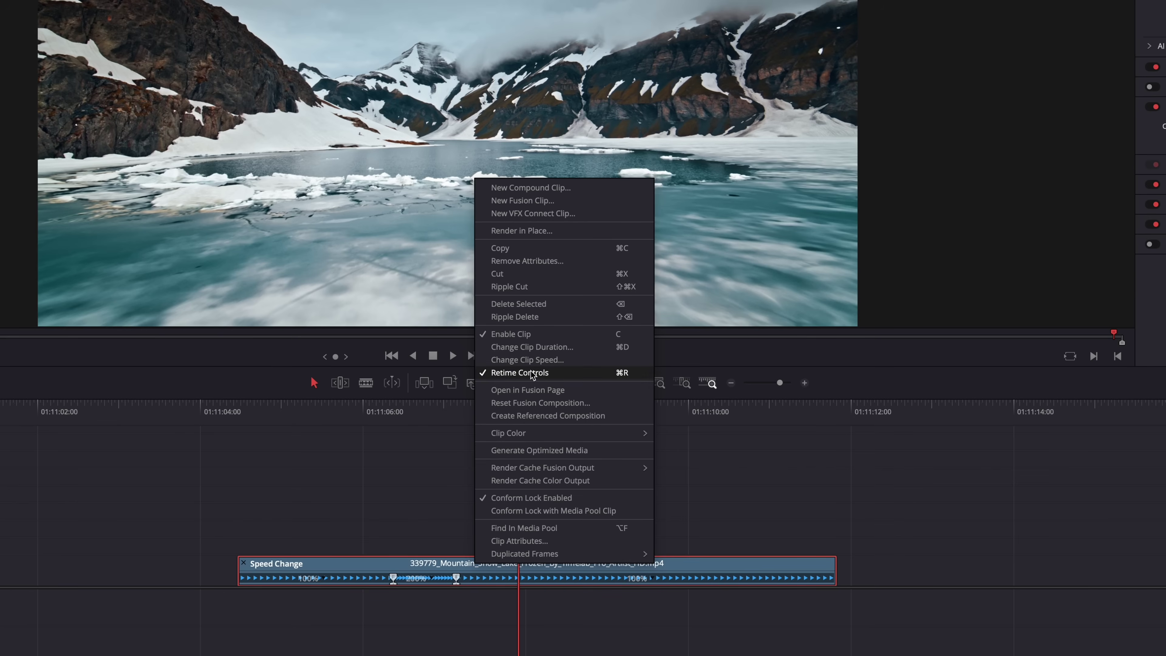
{"action": "left_click", "coordinate": [429, 444]}
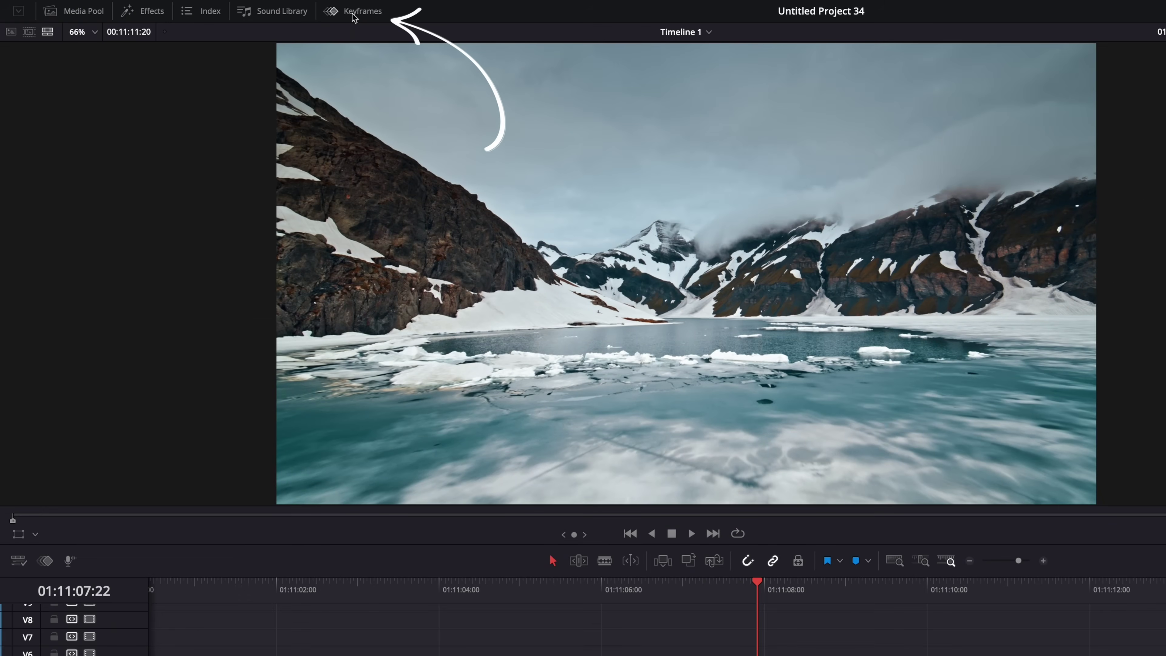
{"action": "left_click", "coordinate": [353, 13]}
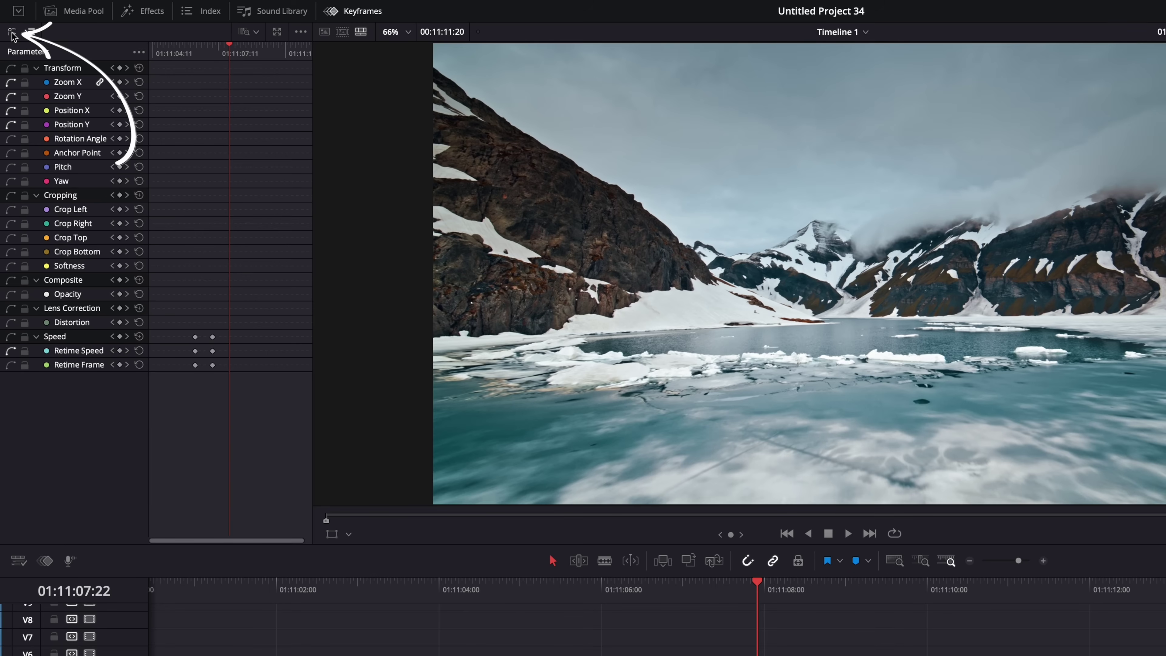
In the curve graph, ease both Retime Speed keyframes and lengthen the easing
{"action": "left_click", "coordinate": [12, 34]}
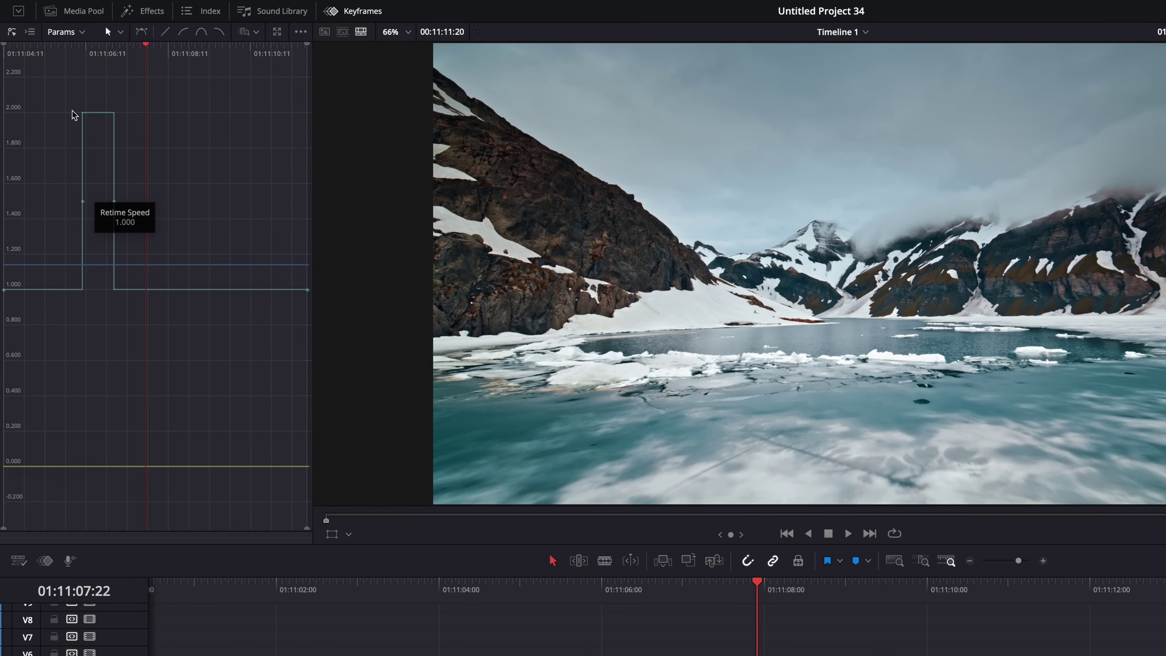
{"action": "left_click_drag", "start_coordinate": [198, 161], "coordinate": [63, 235]}
{"action": "left_click", "coordinate": [201, 31]}
{"action": "left_click_drag", "start_coordinate": [123, 201], "coordinate": [156, 203]}
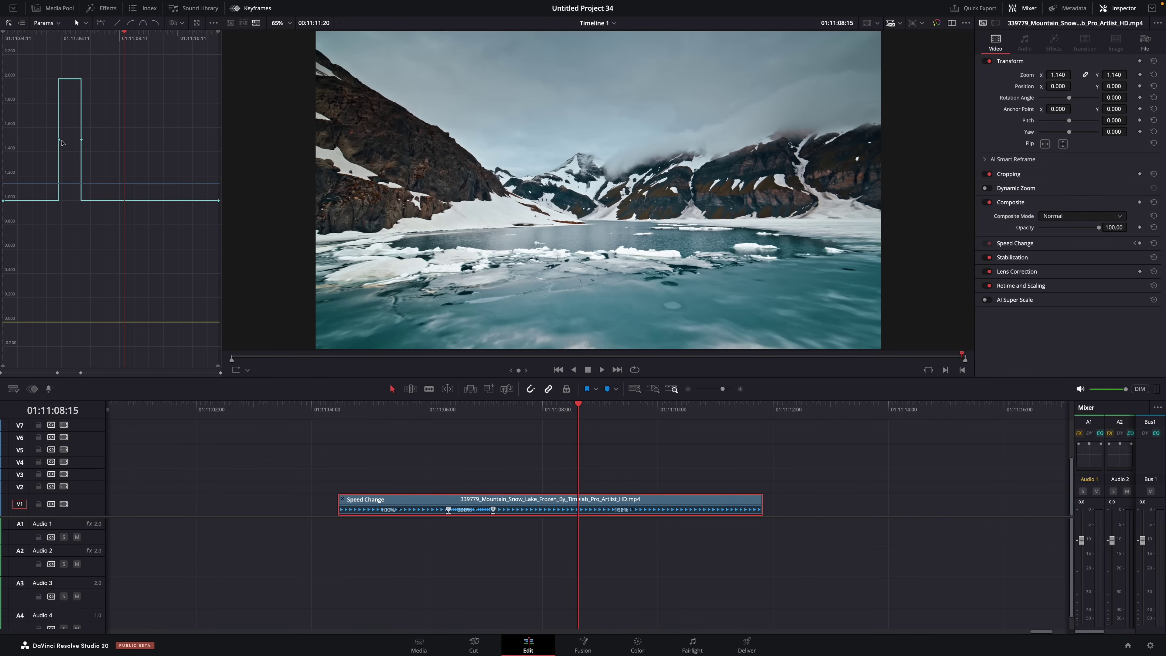
Ease the keyframe at 1.000 and widen its ramp's easing handles
{"action": "mouse_move", "coordinate": [58, 202]}
{"action": "left_click", "coordinate": [58, 139]}
{"action": "left_click", "coordinate": [141, 25]}
{"action": "mouse_move", "coordinate": [65, 139]}
{"action": "left_mouse_down"}
{"action": "mouse_move", "coordinate": [74, 141]}
{"action": "mouse_move", "coordinate": [63, 140]}
{"action": "left_mouse_up"}
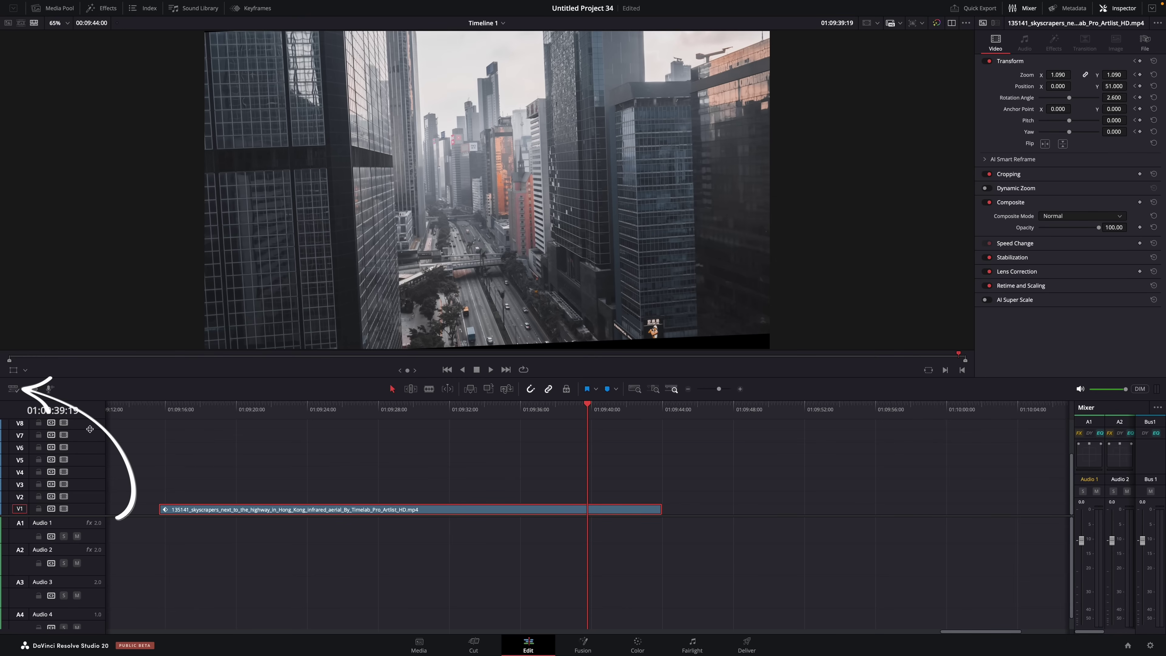
Set the viewer background to Alert Red in the timeline view options
{"action": "left_click", "coordinate": [14, 390]}
{"action": "mouse_move", "coordinate": [48, 470]}
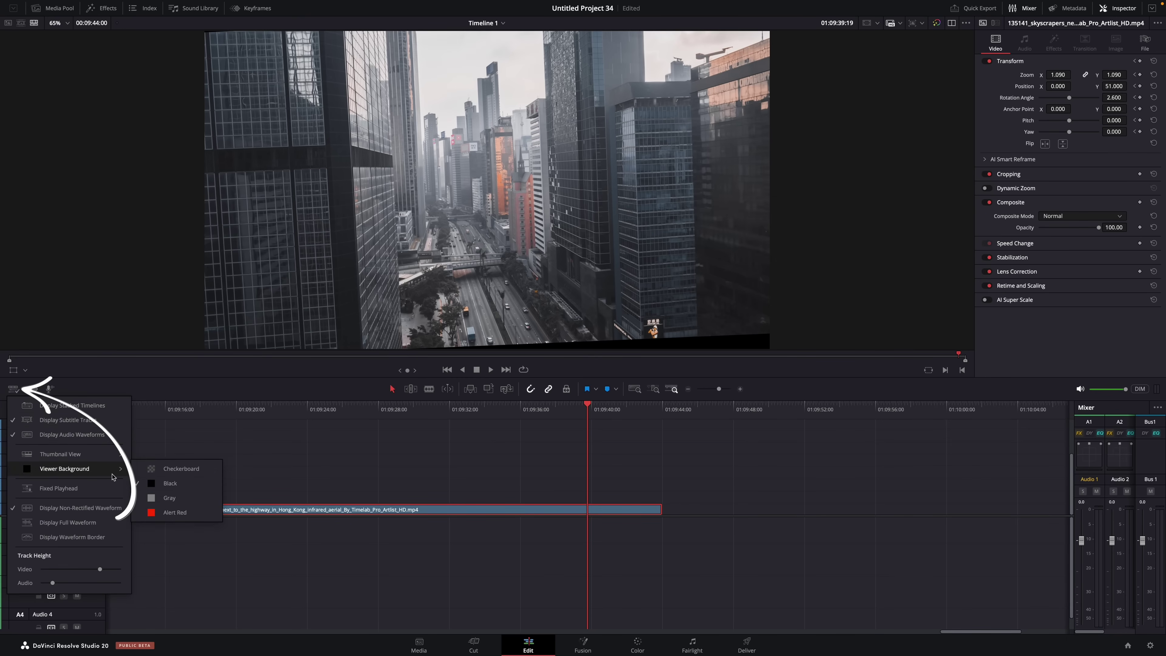
{"action": "left_click", "coordinate": [174, 512]}
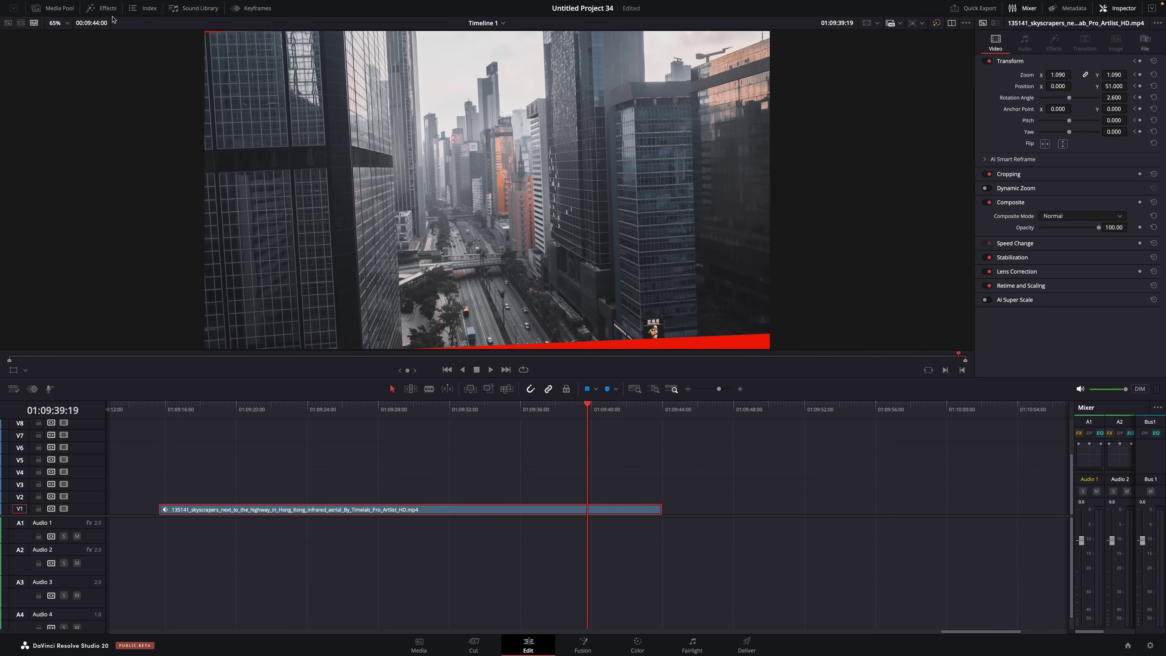
Place an Adjustment Clip from the Effects library onto the timeline
{"action": "left_click", "coordinate": [103, 8]}
{"action": "left_click", "coordinate": [28, 98]}
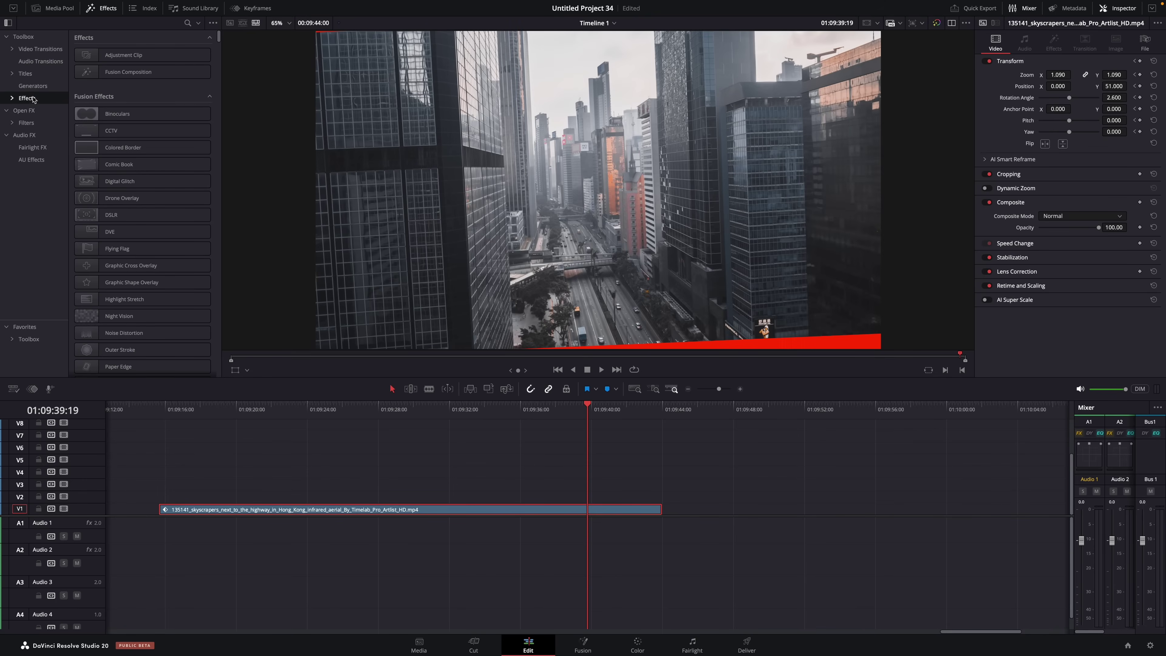
{"action": "left_click_drag", "start_coordinate": [121, 55], "coordinate": [478, 497]}
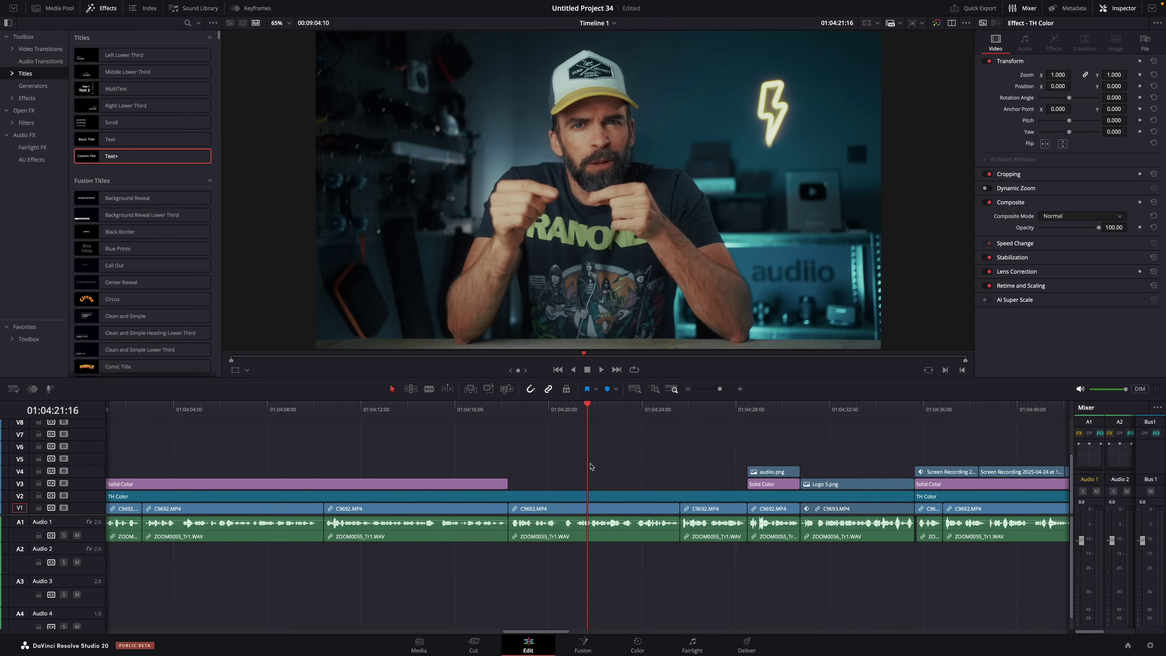
Add a Text+ title over the talking-head clip and browse its font list
{"action": "left_click_drag", "start_coordinate": [126, 165], "coordinate": [658, 479]}
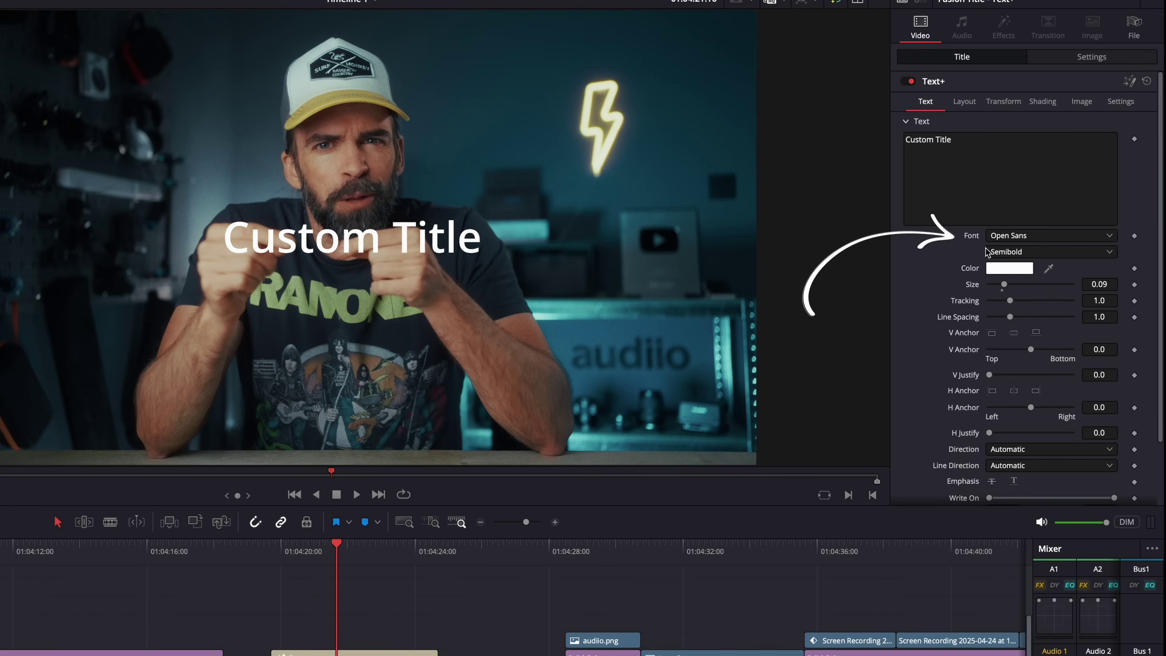
{"action": "left_click", "coordinate": [1005, 238]}
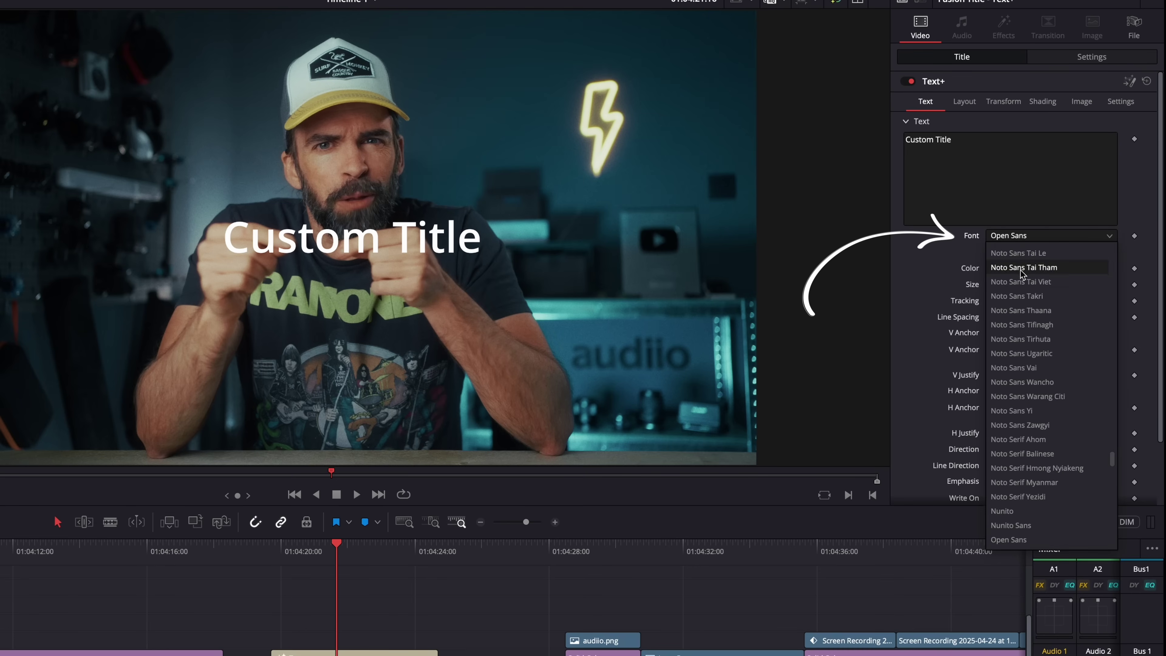
{"action": "mouse_move", "coordinate": [1108, 487]}
{"action": "left_mouse_down"}
{"action": "mouse_move", "coordinate": [1111, 270]}
{"action": "mouse_move", "coordinate": [1114, 424]}
{"action": "left_mouse_up"}
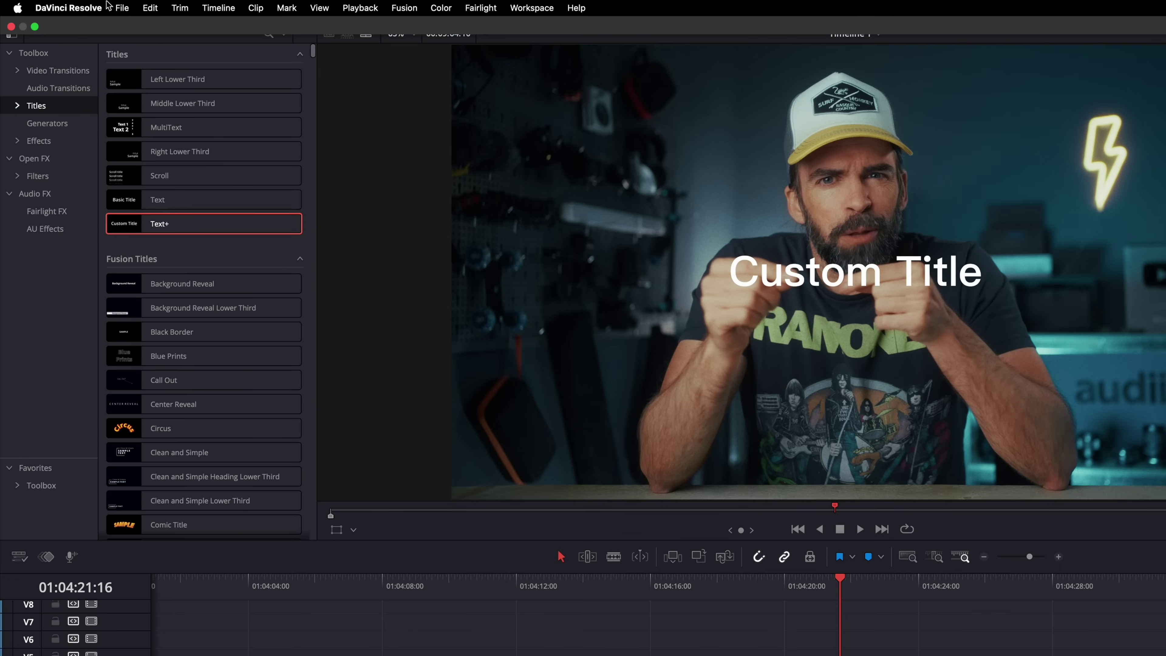
Tick Display only specific fonts in Preferences > User > Editing
{"action": "left_click", "coordinate": [68, 8]}
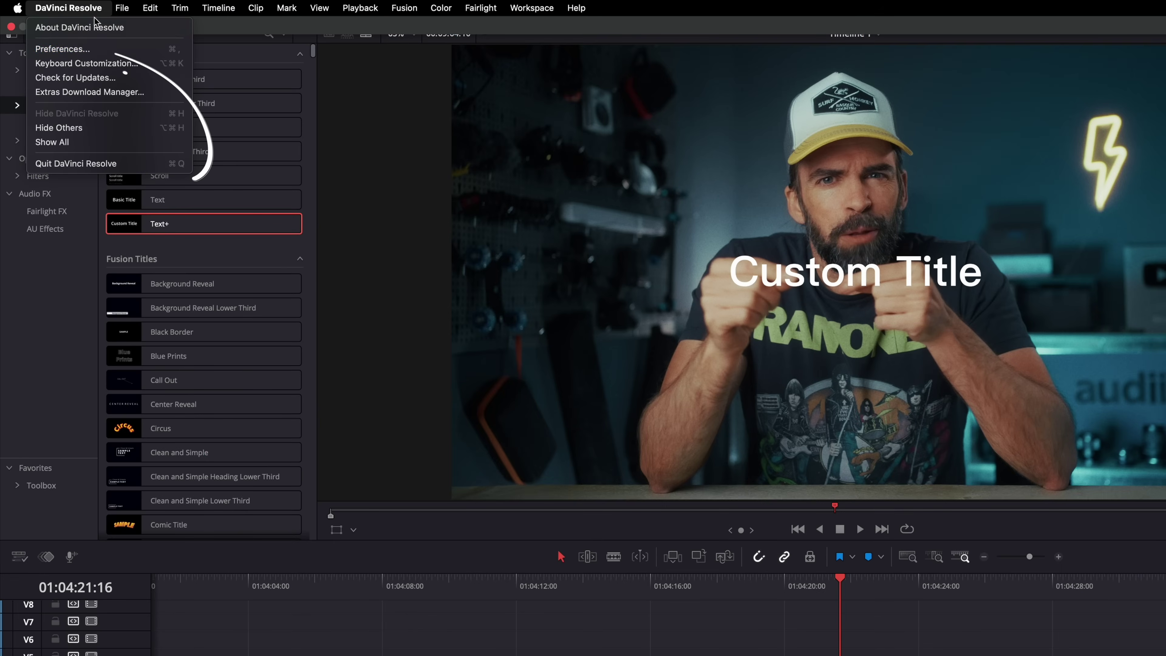
{"action": "left_click", "coordinate": [87, 51]}
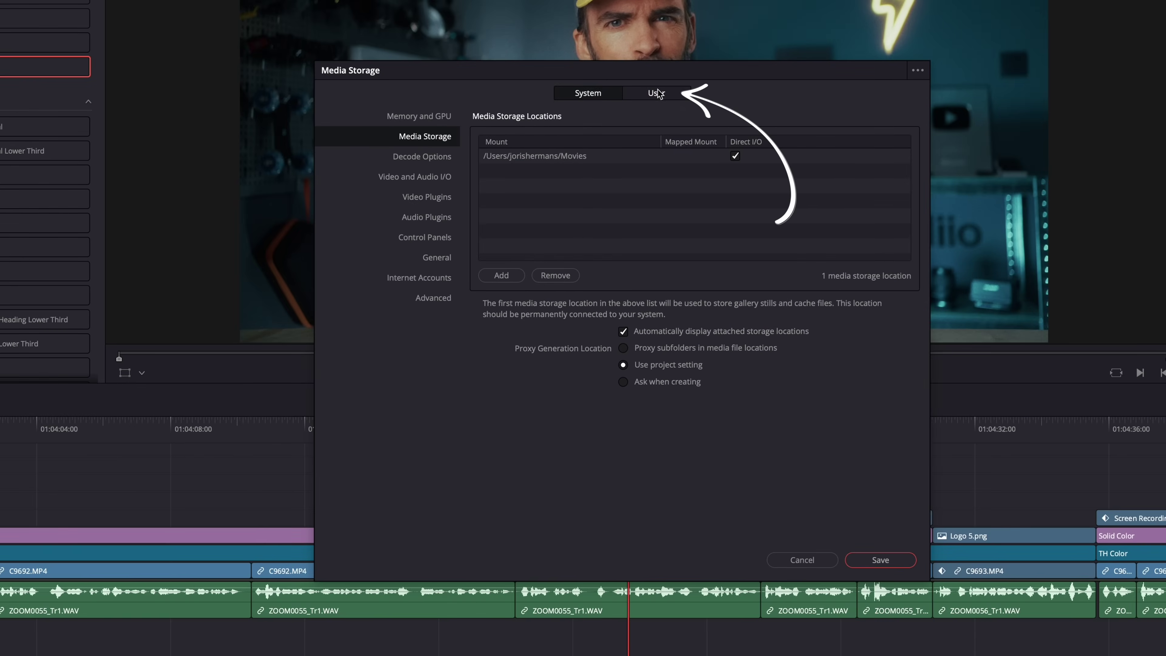
{"action": "left_click", "coordinate": [869, 251]}
{"action": "left_click", "coordinate": [437, 179]}
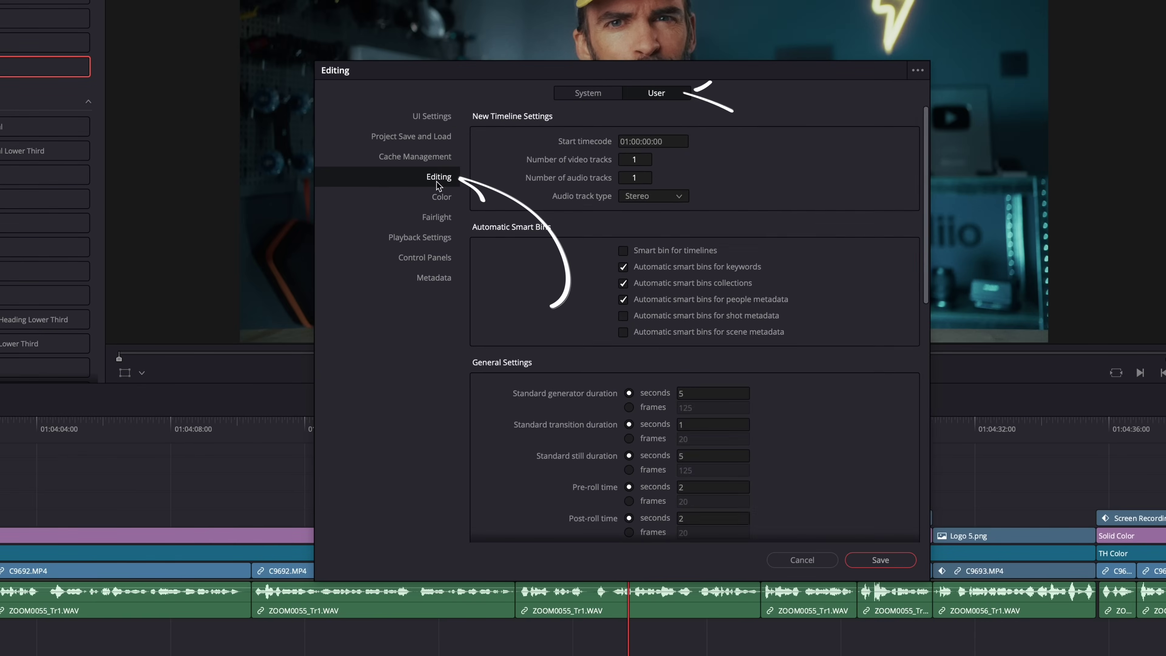
{"action": "scroll", "coordinate": [558, 335], "scroll_direction": "down", "scroll_amount": 5}
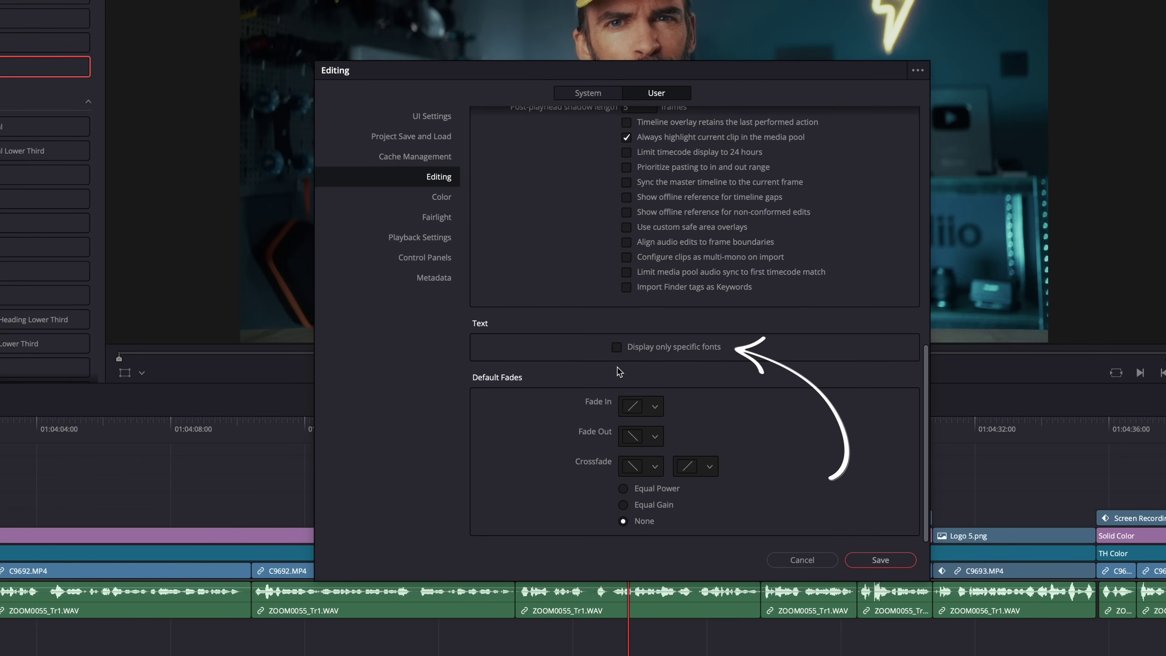
{"action": "left_click", "coordinate": [616, 347]}
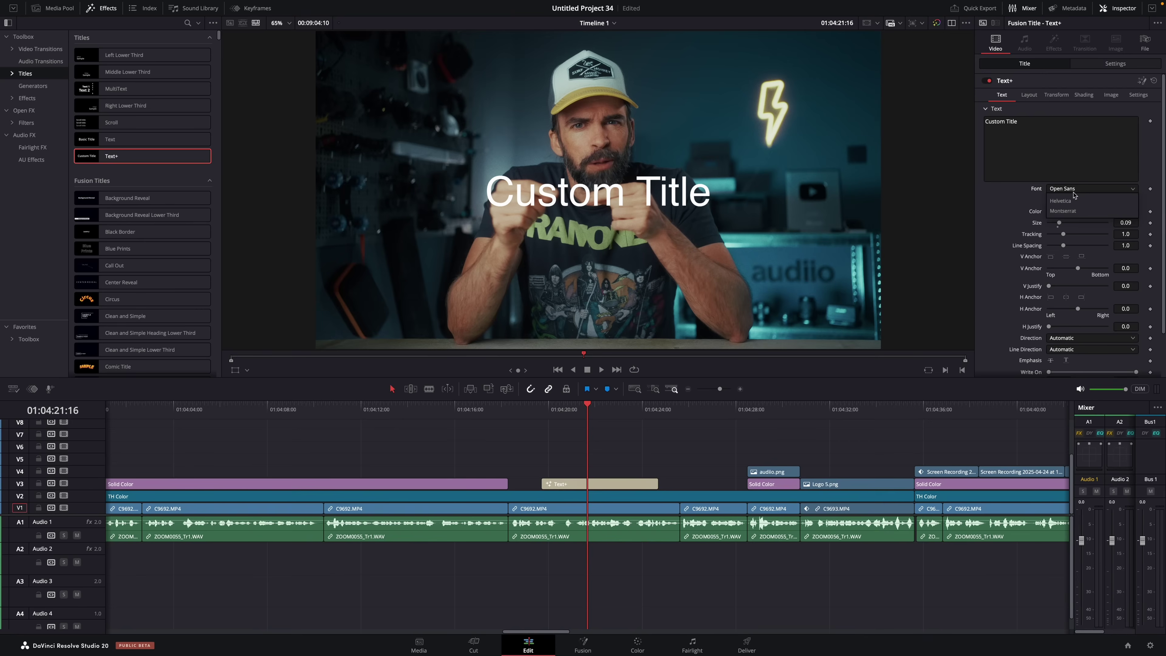
Confirm only Montserrat and Helvetica are listed as allowed fonts
{"action": "left_click", "coordinate": [1089, 185]}
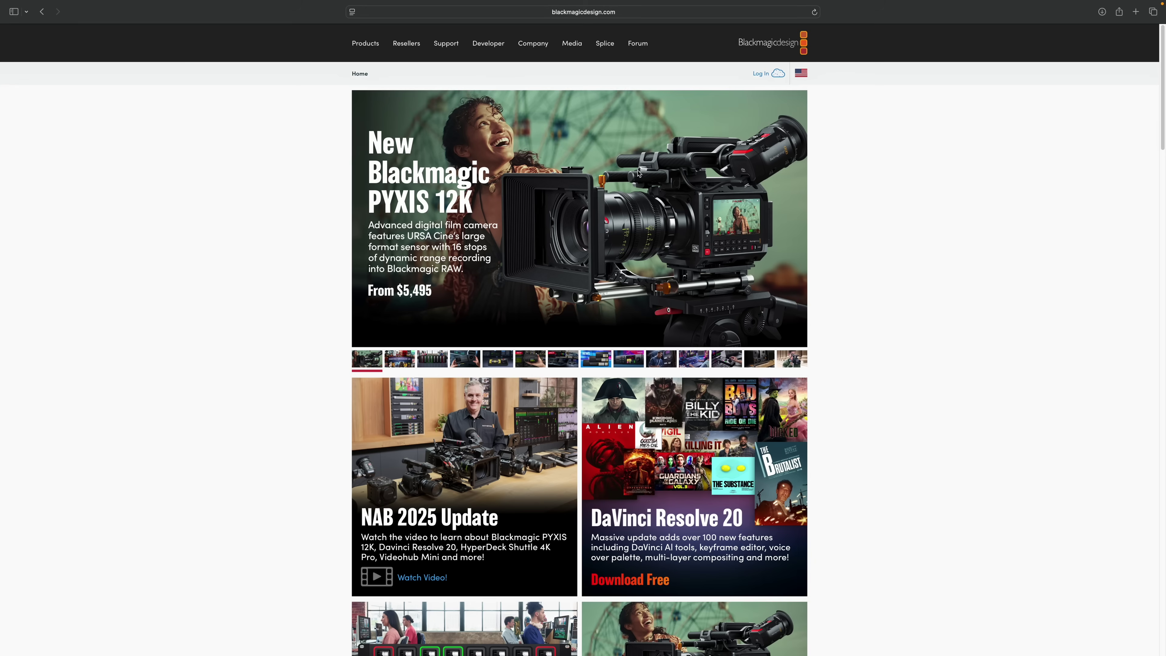
Go to the Support Center page from blackmagicdesign.com's top navigation
{"action": "left_click", "coordinate": [452, 49]}
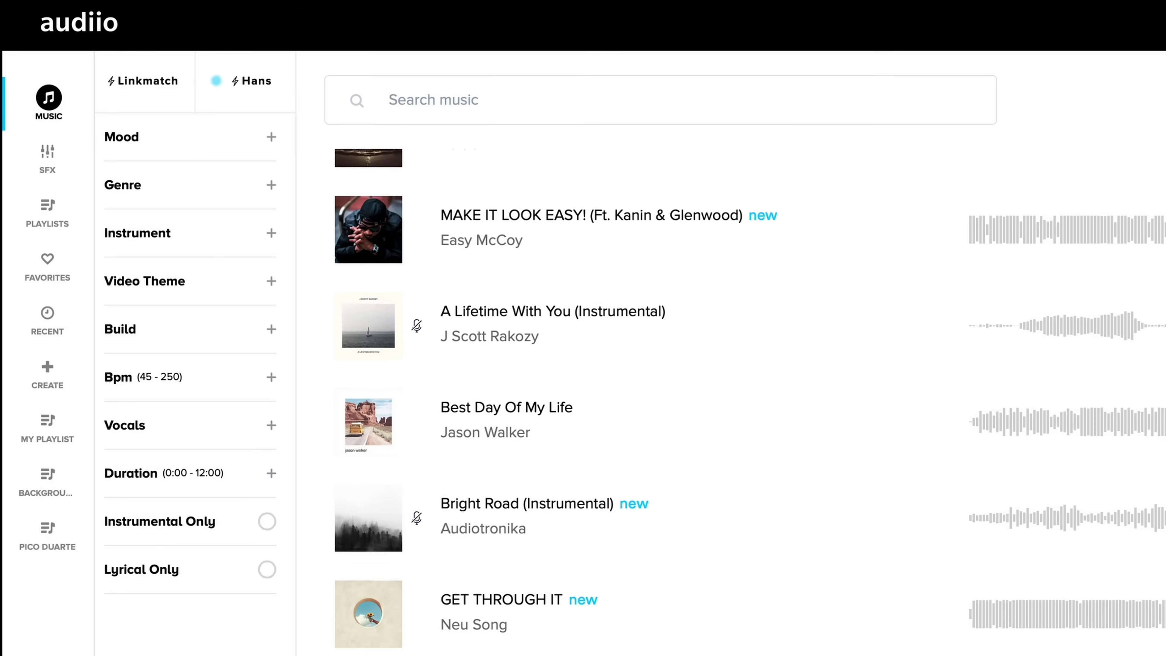
Submit the Hans AI prompt 'Music like the Movie Star Wars'
{"action": "scroll", "coordinate": [735, 349], "scroll_direction": "down", "scroll_amount": 3}
{"action": "scroll", "coordinate": [735, 349], "scroll_direction": "down", "scroll_amount": 5}
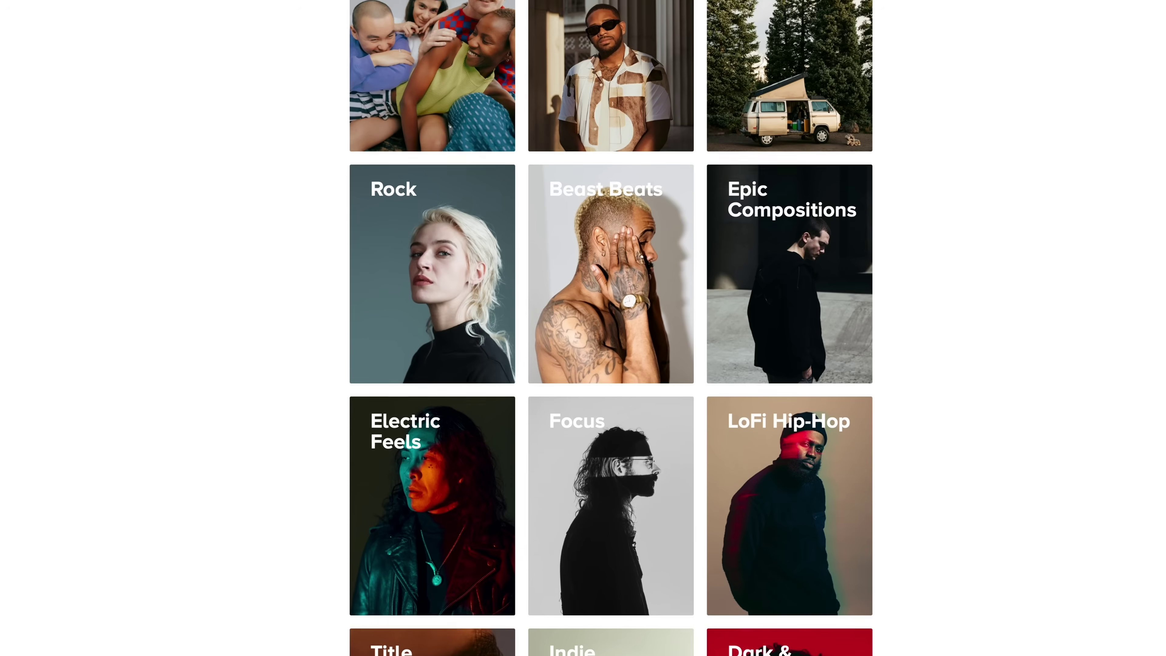
{"action": "scroll", "coordinate": [610, 328], "scroll_direction": "down", "scroll_amount": 5}
{"action": "scroll", "coordinate": [611, 328], "scroll_direction": "down", "scroll_amount": 2}
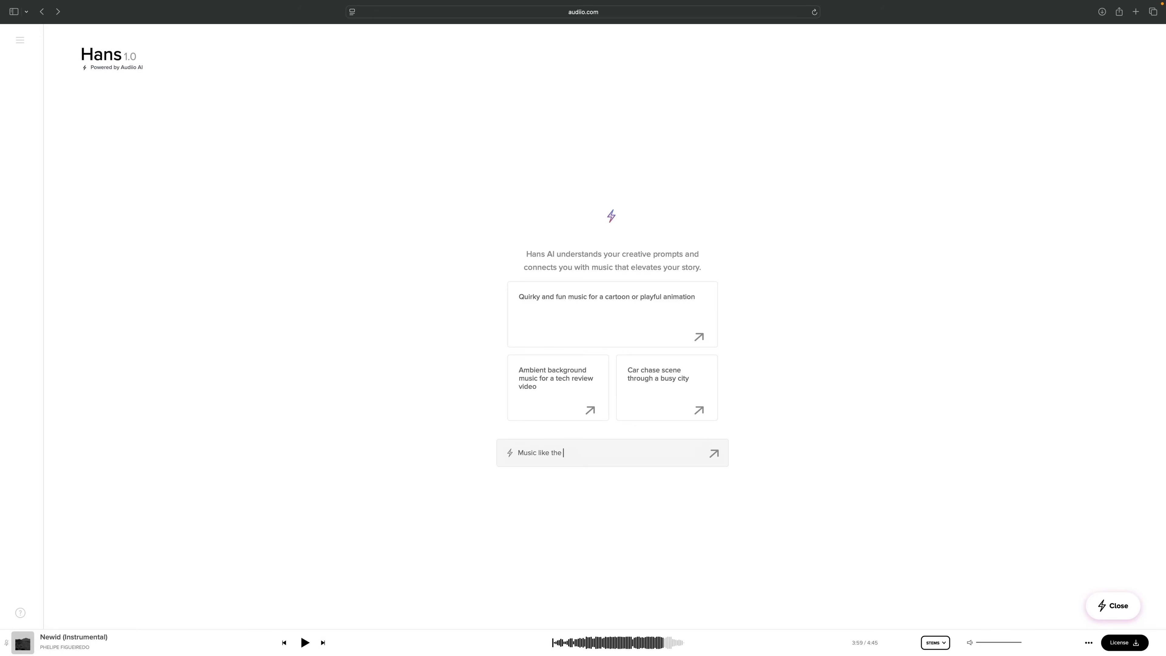
{"action": "type", "text": "Movie Star Wars"}
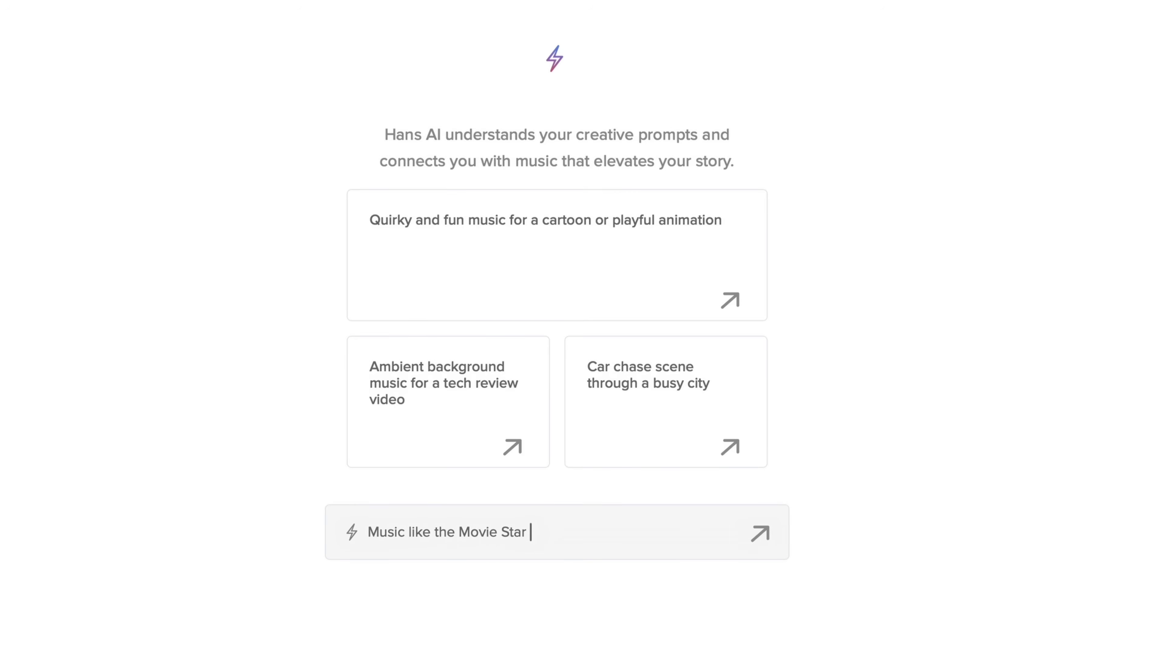
{"action": "key", "text": "Return"}
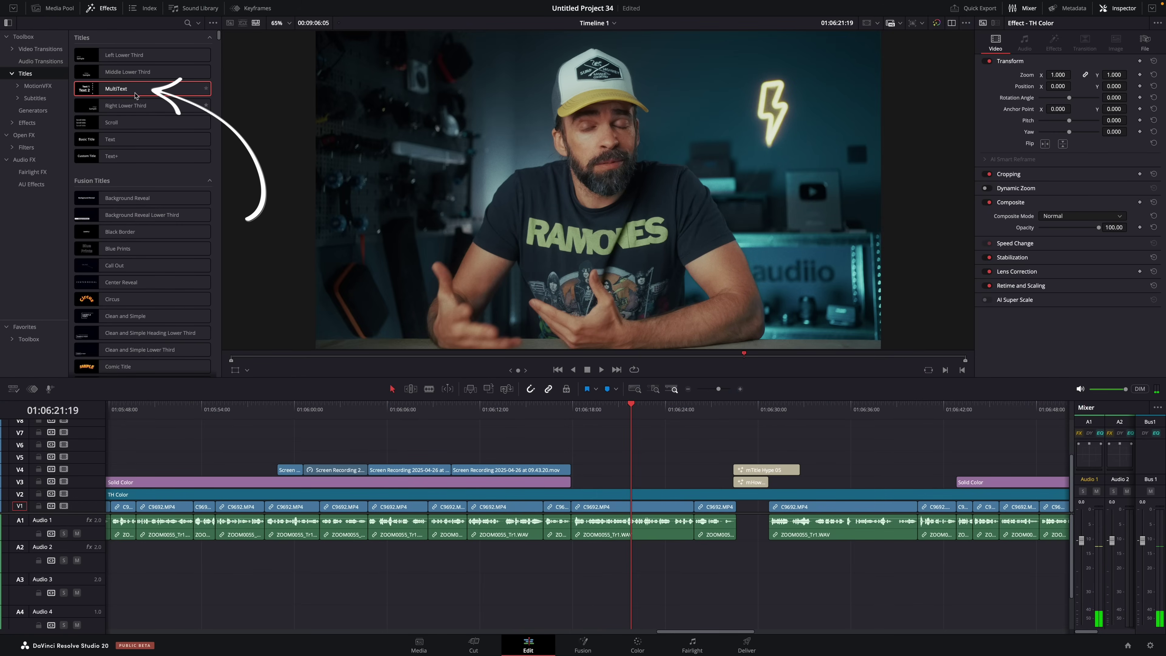
Drop a MultiText title onto V3 and add lines up to Text 4
{"action": "left_click_drag", "start_coordinate": [136, 95], "coordinate": [653, 476]}
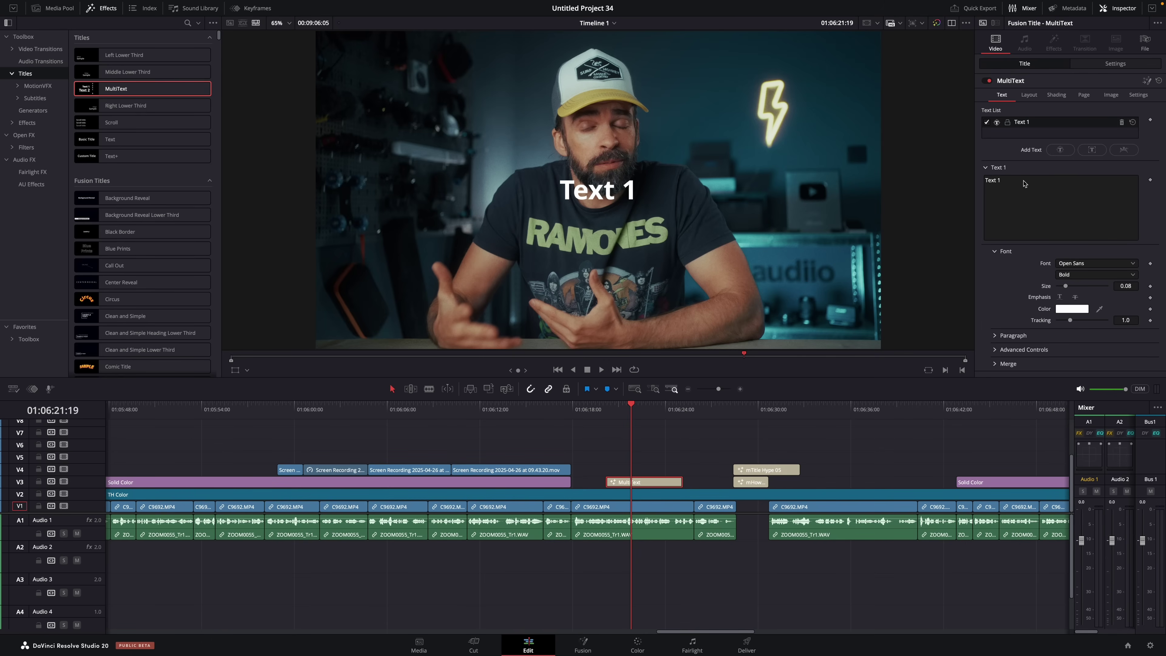
{"action": "left_click", "coordinate": [1061, 151]}
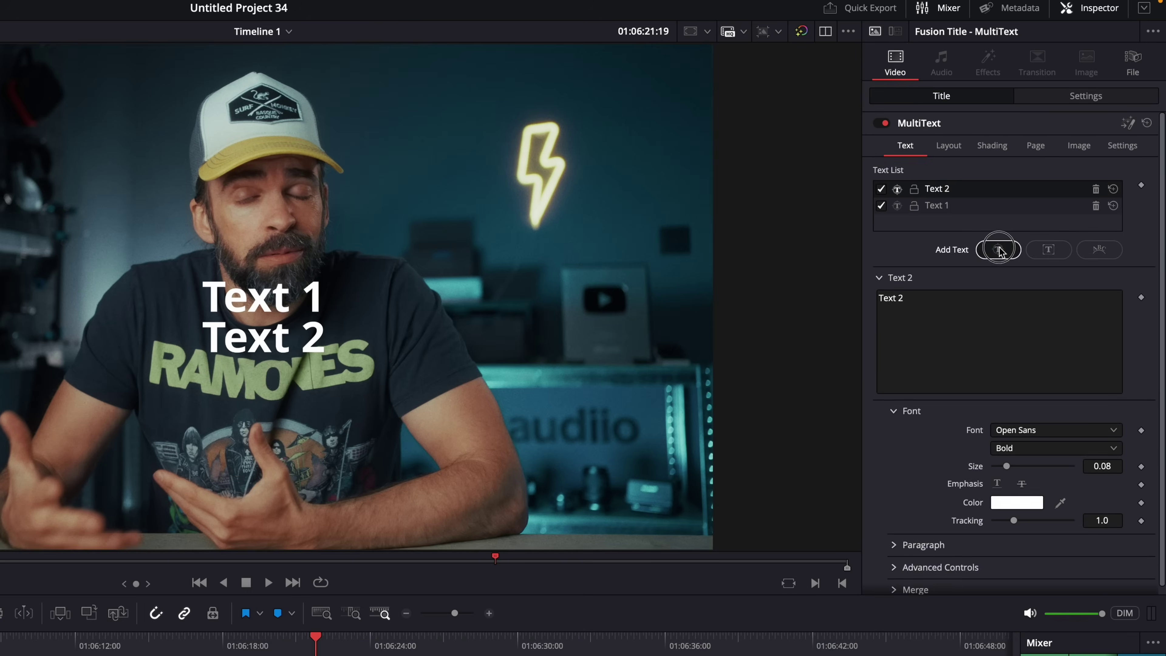
{"action": "left_click", "coordinate": [1060, 160]}
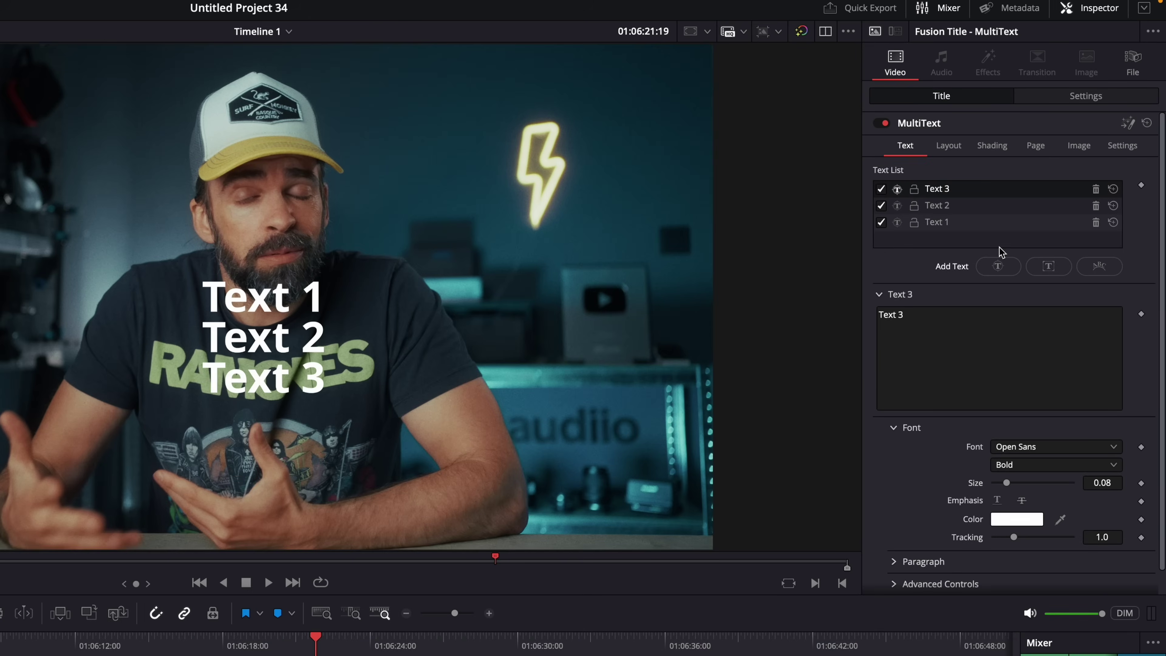
{"action": "left_click", "coordinate": [997, 267]}
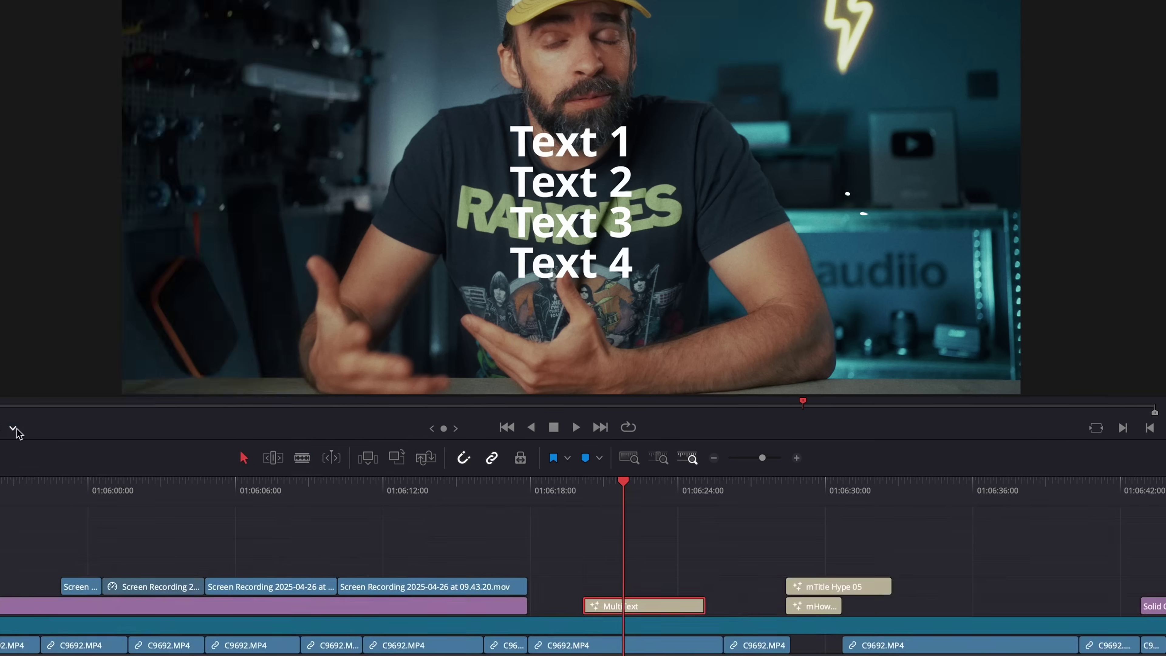
Enable Fusion Overlay, then move Text 4 left and Text 3 toward the upper right
{"action": "left_click", "coordinate": [63, 424]}
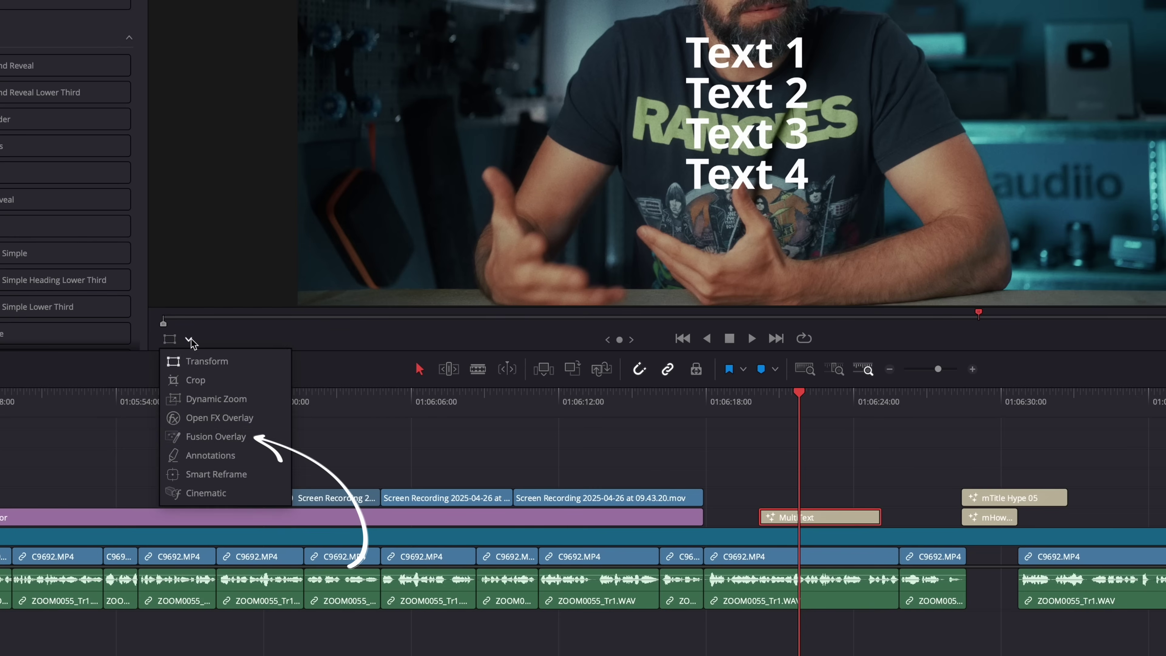
{"action": "left_click", "coordinate": [195, 440]}
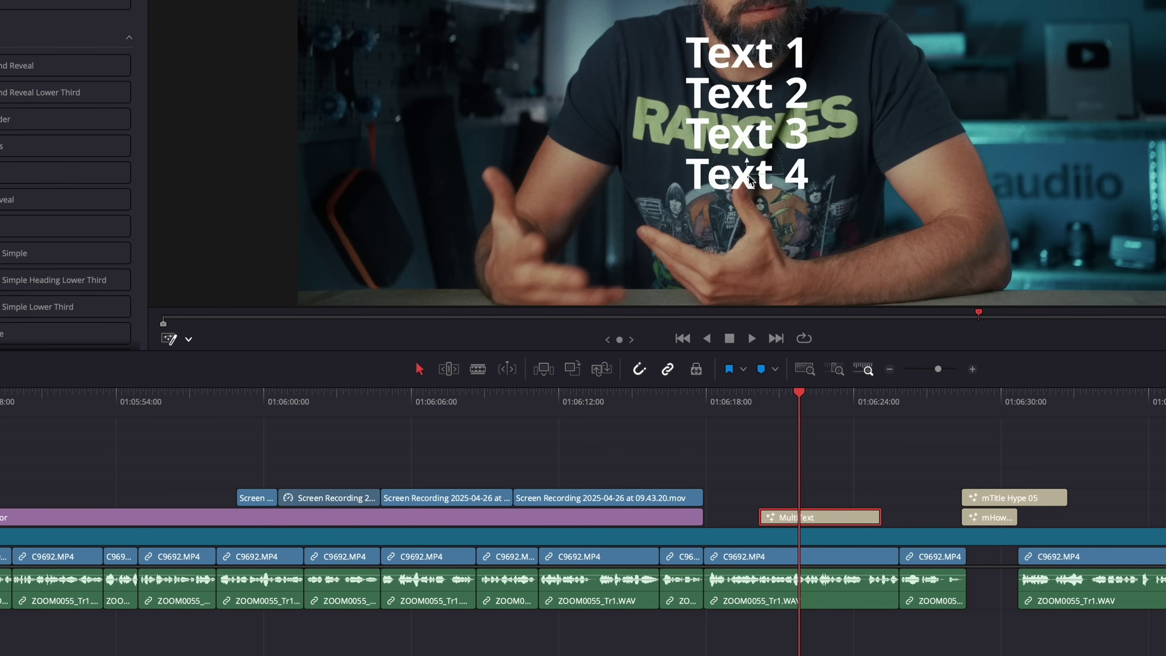
{"action": "left_click_drag", "start_coordinate": [732, 180], "coordinate": [501, 173]}
{"action": "left_click_drag", "start_coordinate": [747, 133], "coordinate": [964, 32]}
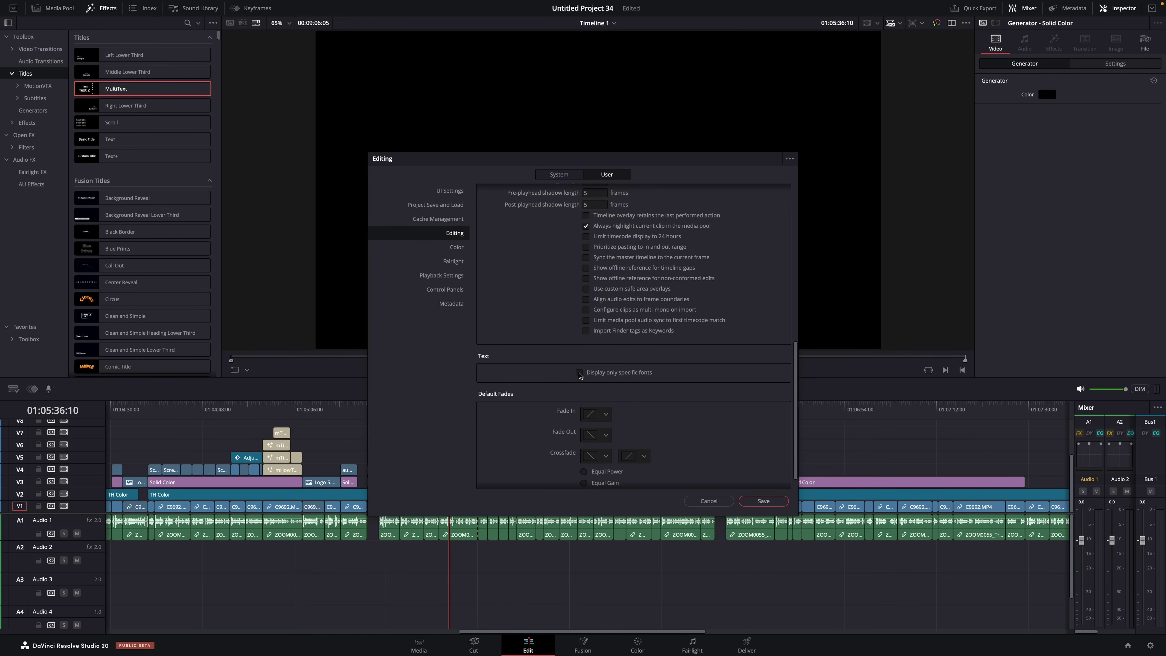
Tick Display only specific fonts, then add three more MultiText lines to check the fallback font
{"action": "left_click", "coordinate": [579, 373]}
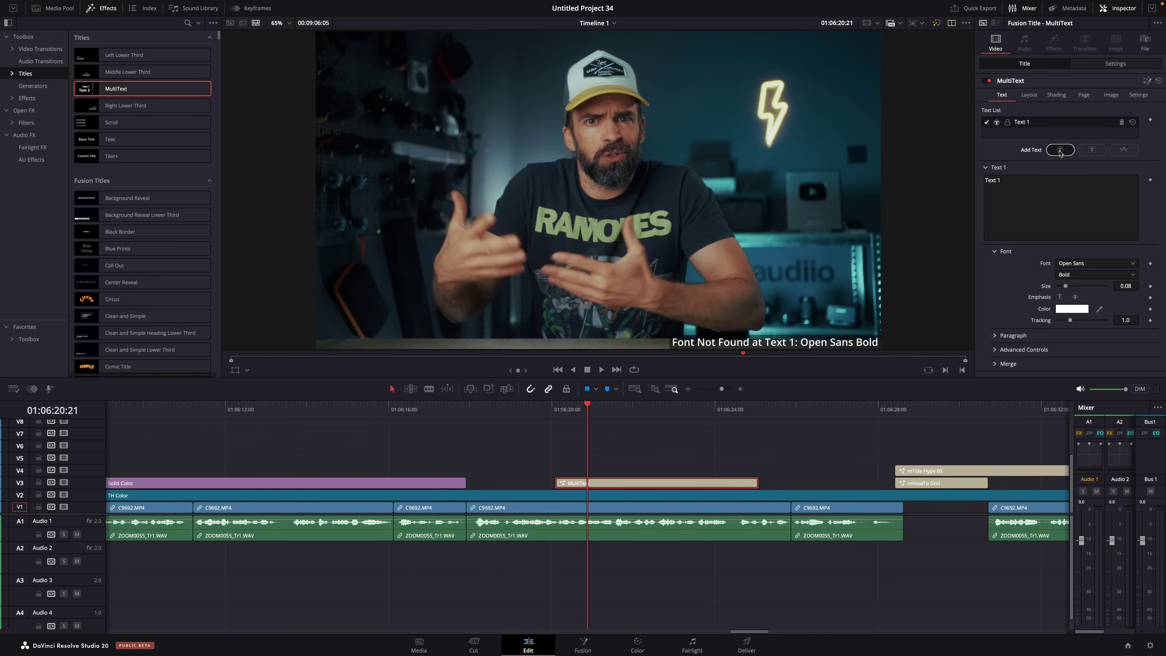
{"action": "left_click", "coordinate": [1060, 150]}
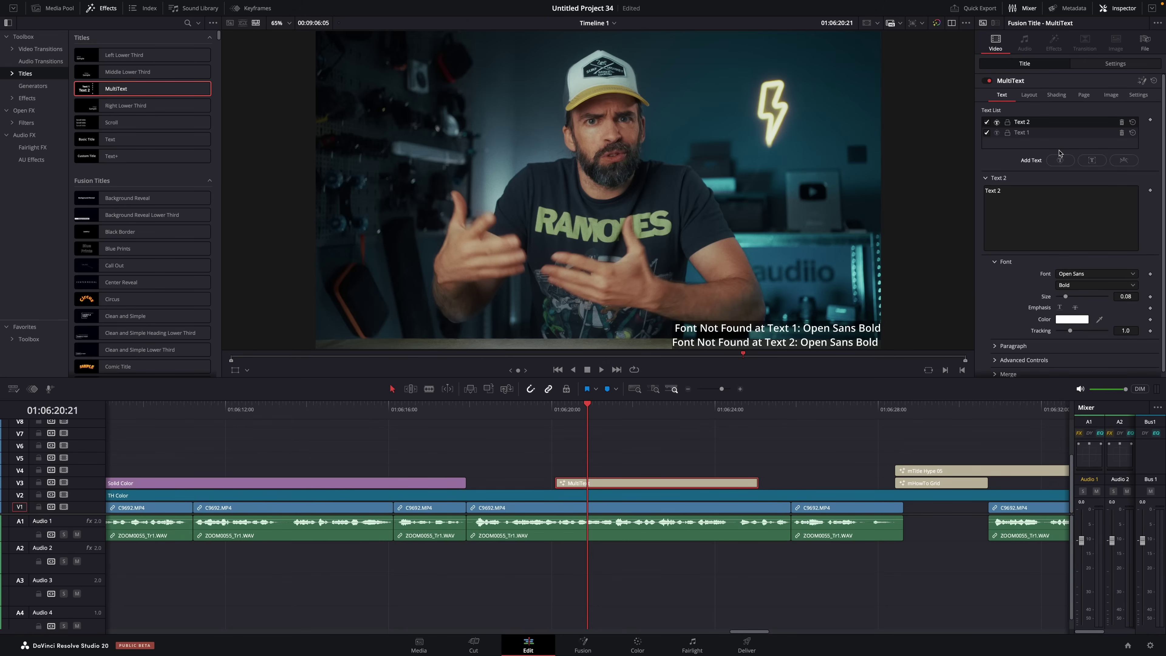
{"action": "left_click", "coordinate": [1061, 159]}
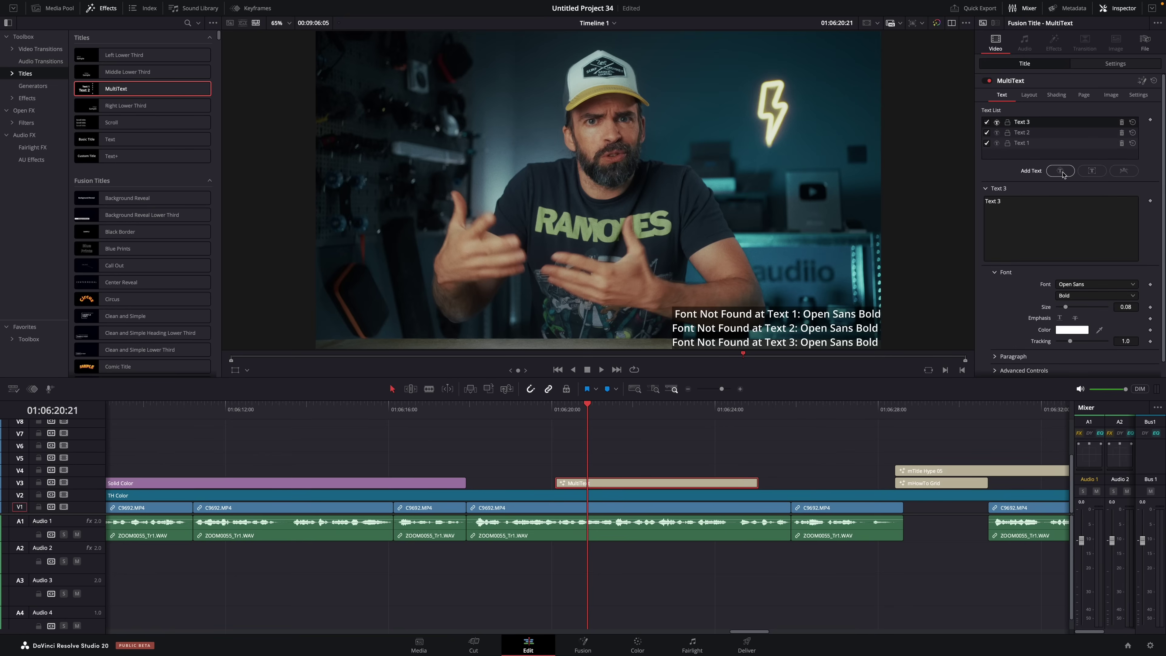
{"action": "left_click", "coordinate": [1063, 171]}
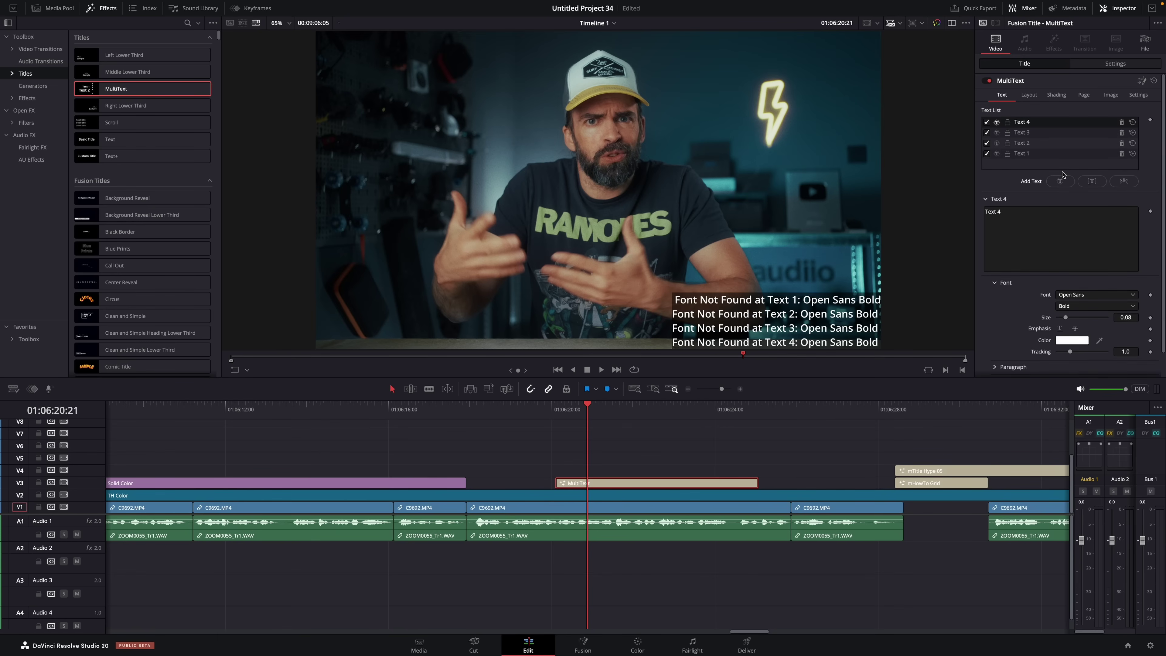
{"action": "left_click", "coordinate": [1121, 154]}
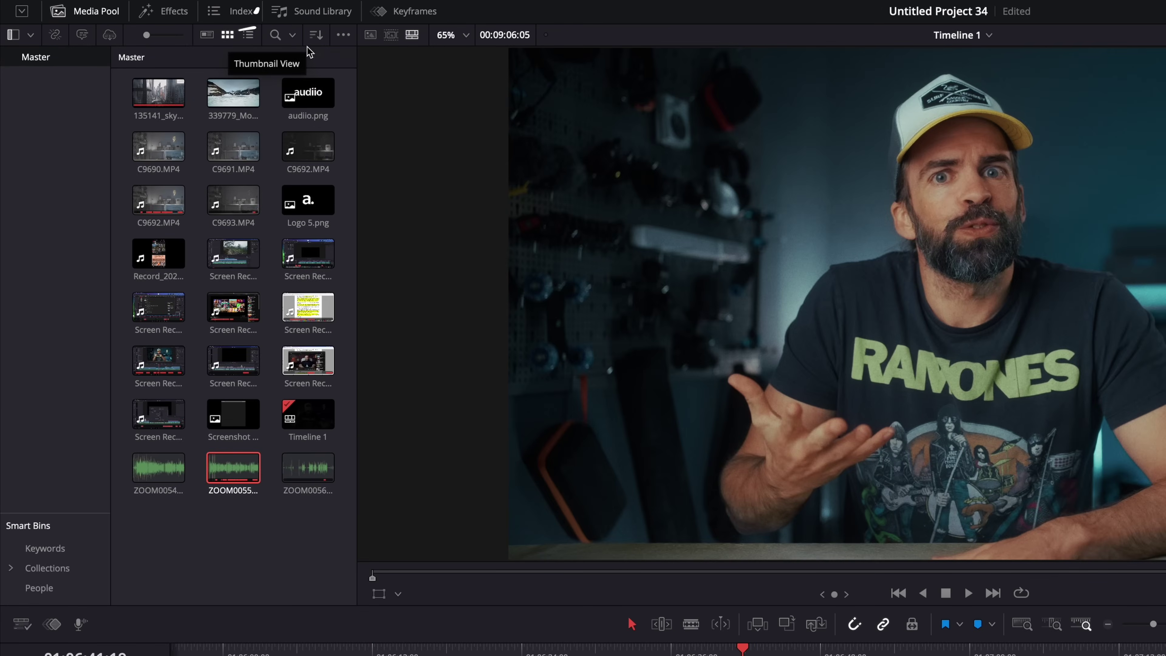
Switch the Media Pool bin to Custom sort and turn off Snap To Grid
{"action": "left_click", "coordinate": [315, 36]}
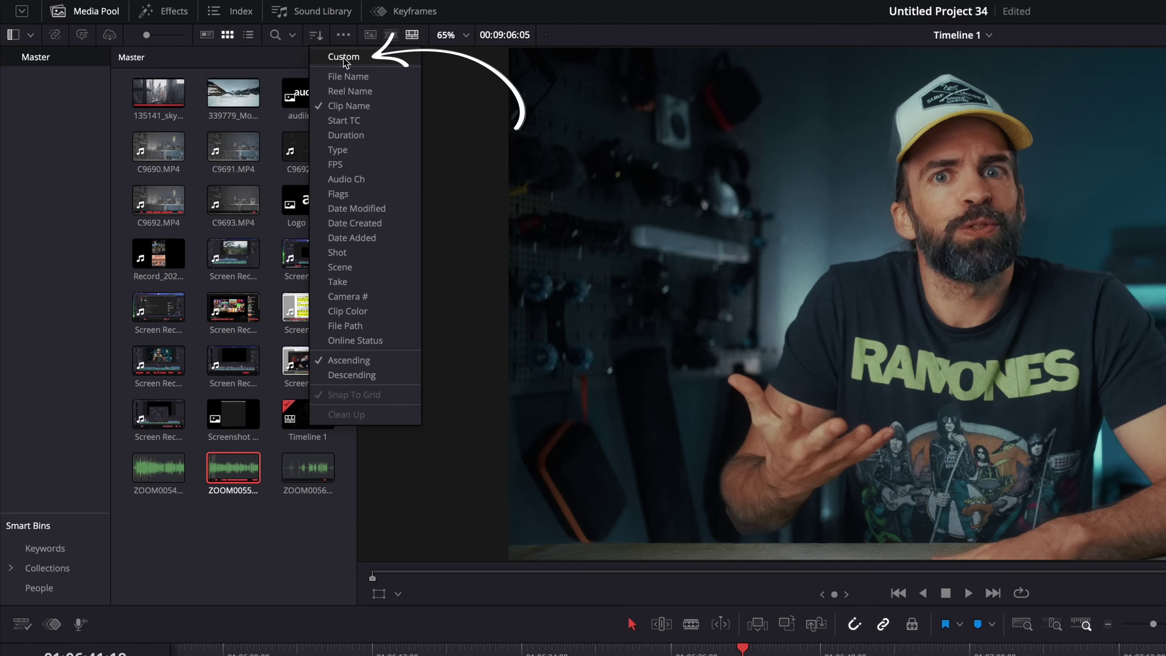
{"action": "left_click", "coordinate": [340, 57]}
{"action": "left_click", "coordinate": [316, 35]}
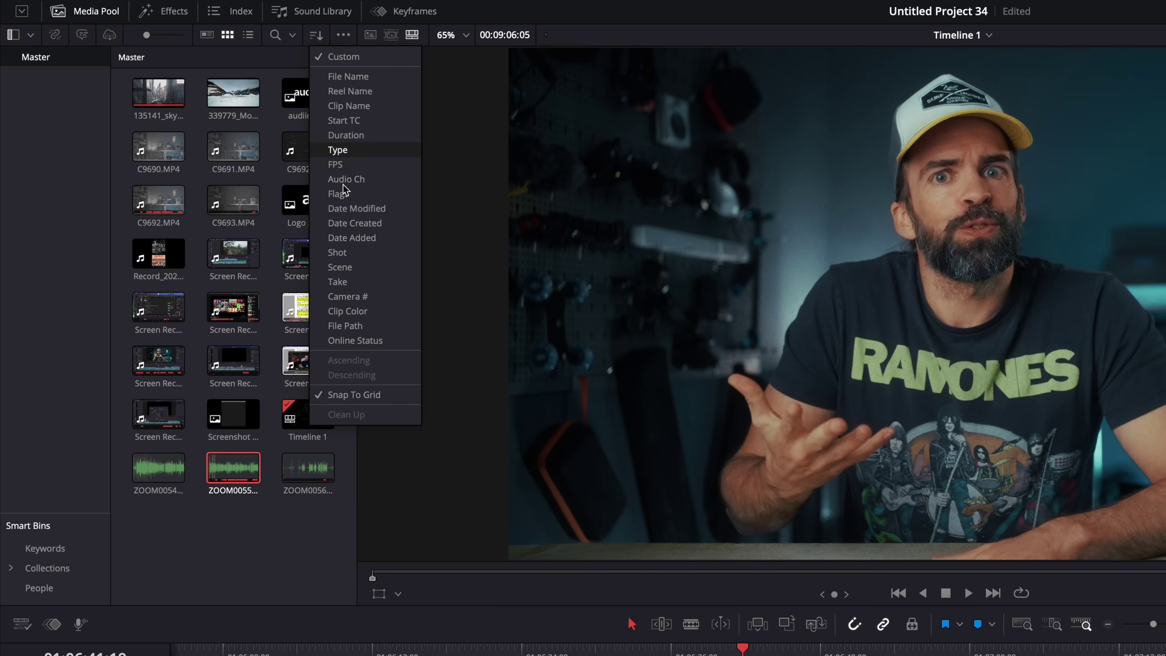
{"action": "left_click", "coordinate": [339, 396]}
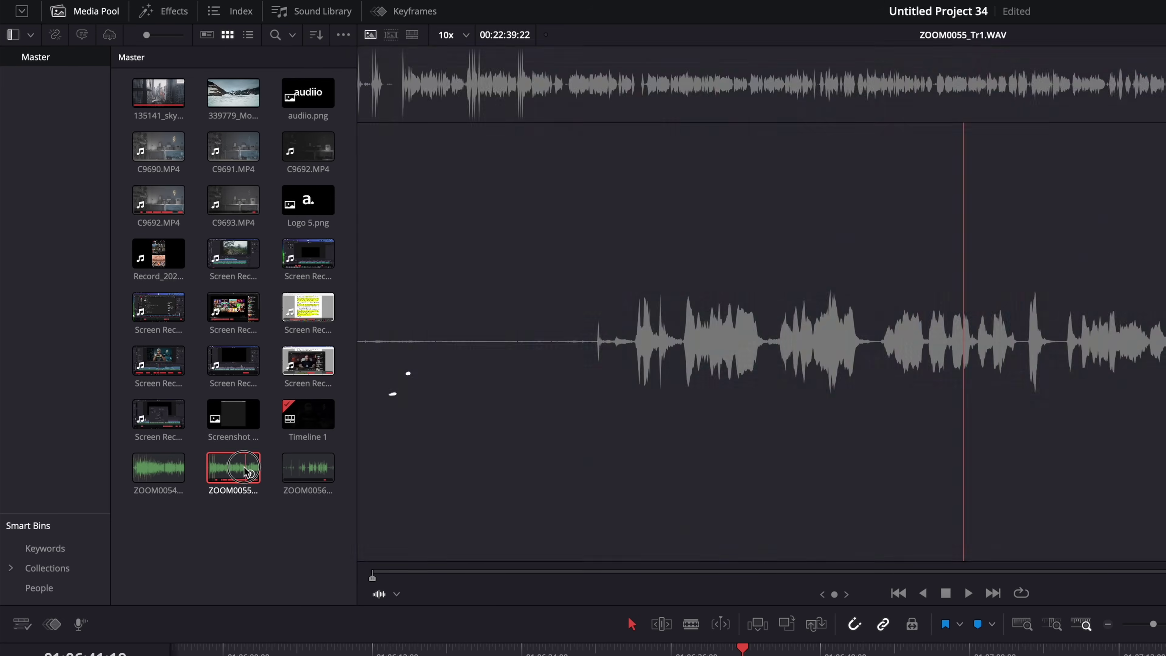
Rearrange the ZOOM audio and screen recording clips freely, then re-enable Snap To Grid
{"action": "left_click_drag", "start_coordinate": [233, 467], "coordinate": [198, 533]}
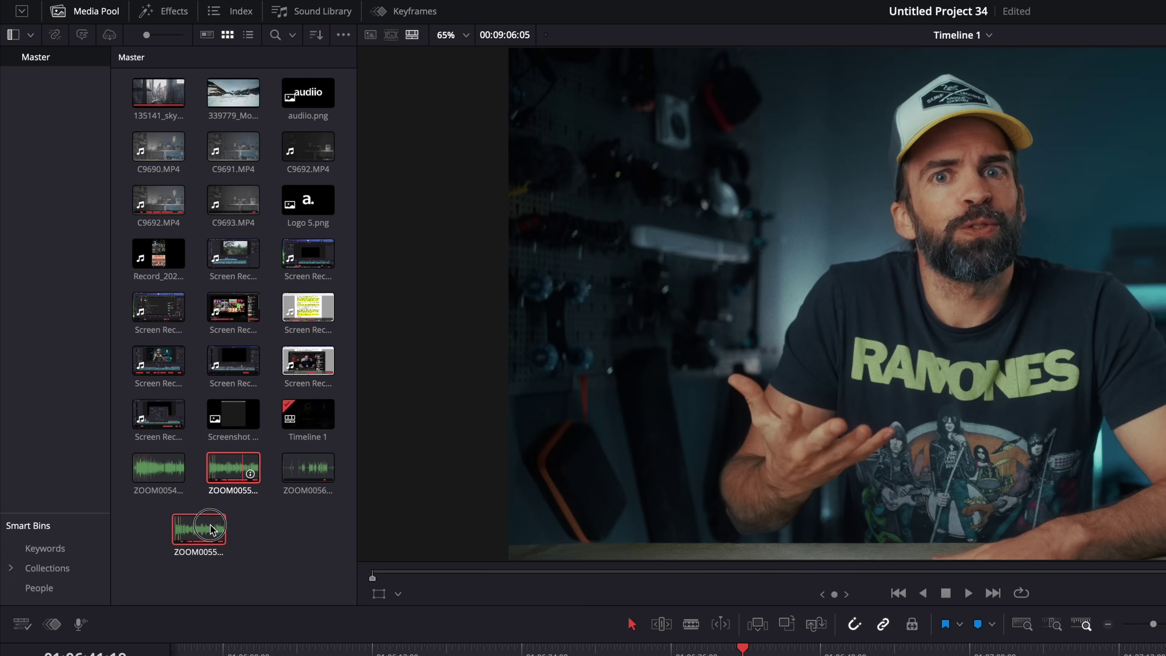
{"action": "left_click_drag", "start_coordinate": [308, 467], "coordinate": [205, 508]}
{"action": "left_click_drag", "start_coordinate": [161, 468], "coordinate": [183, 508]}
{"action": "left_click_drag", "start_coordinate": [238, 306], "coordinate": [307, 473]}
{"action": "left_click_drag", "start_coordinate": [158, 307], "coordinate": [237, 270]}
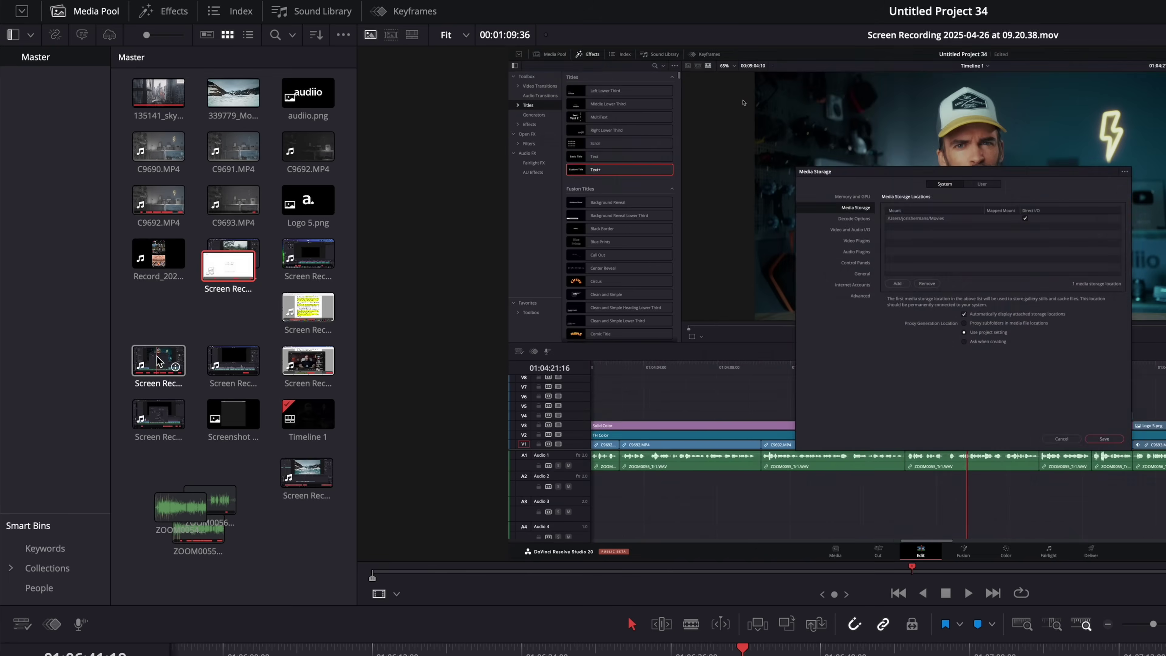
{"action": "left_click_drag", "start_coordinate": [159, 361], "coordinate": [243, 285]}
{"action": "left_click", "coordinate": [317, 36]}
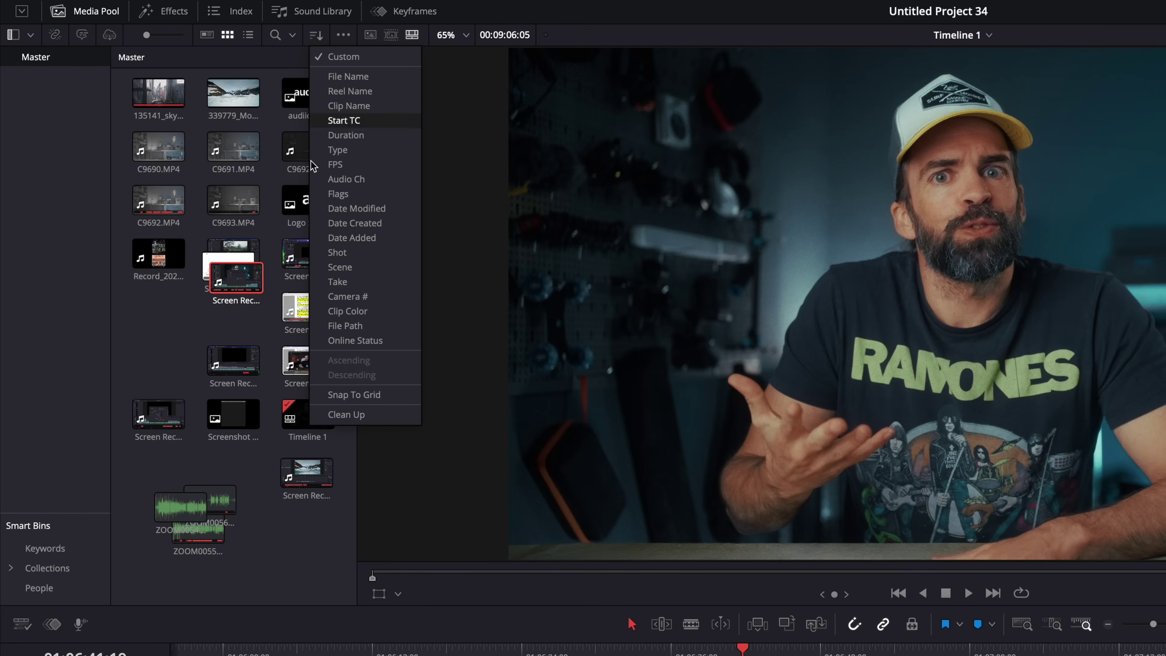
{"action": "left_click", "coordinate": [345, 394]}
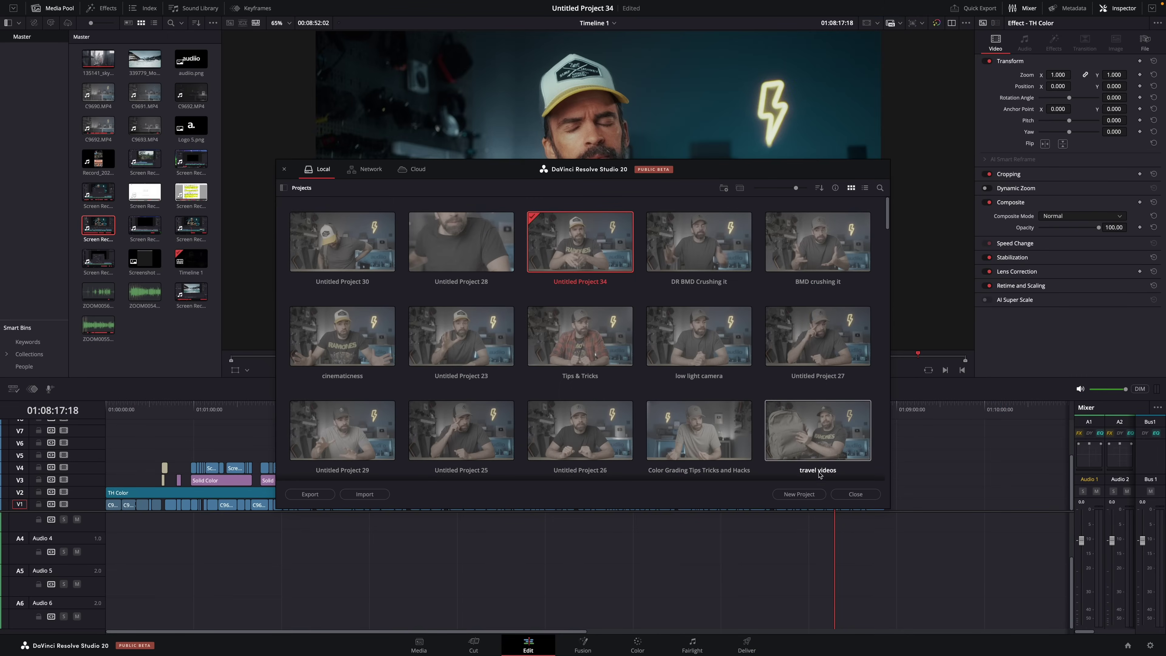
Start a new project with its media location in a new folder named 'Media For Project'
{"action": "left_click", "coordinate": [799, 493]}
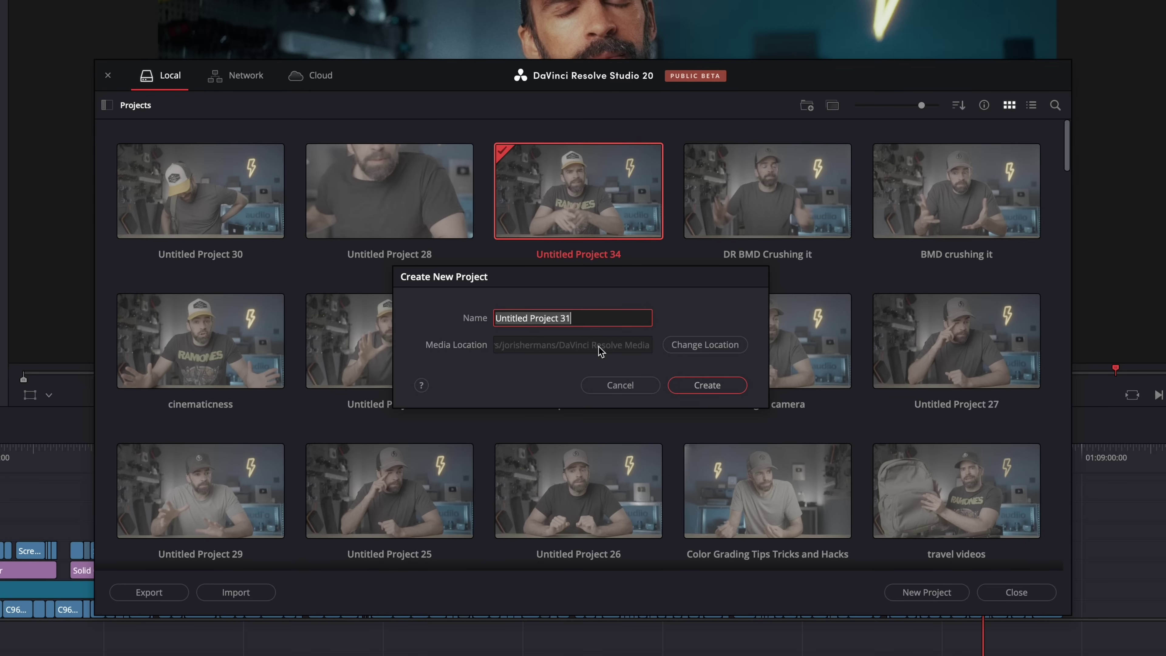
{"action": "left_click", "coordinate": [679, 349]}
{"action": "key", "text": "super+shift+n"}
{"action": "type", "text": "Media For Project"}
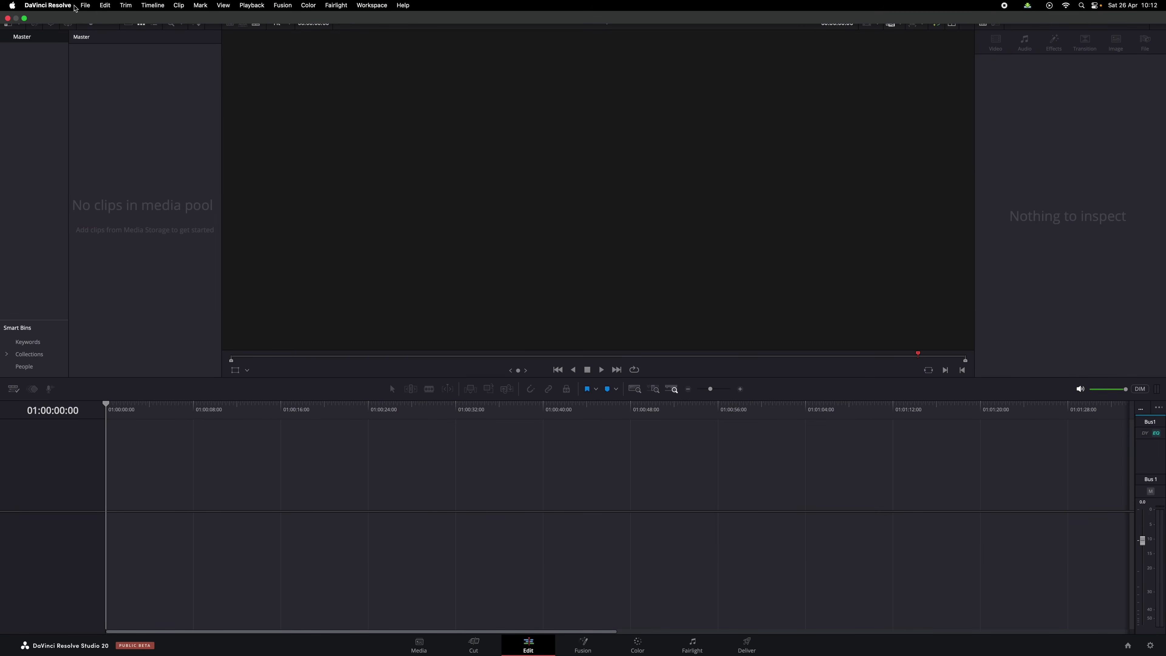
Open Project Settings from the File menu to review the new project's media location
{"action": "left_click", "coordinate": [86, 5]}
{"action": "left_click", "coordinate": [110, 230]}
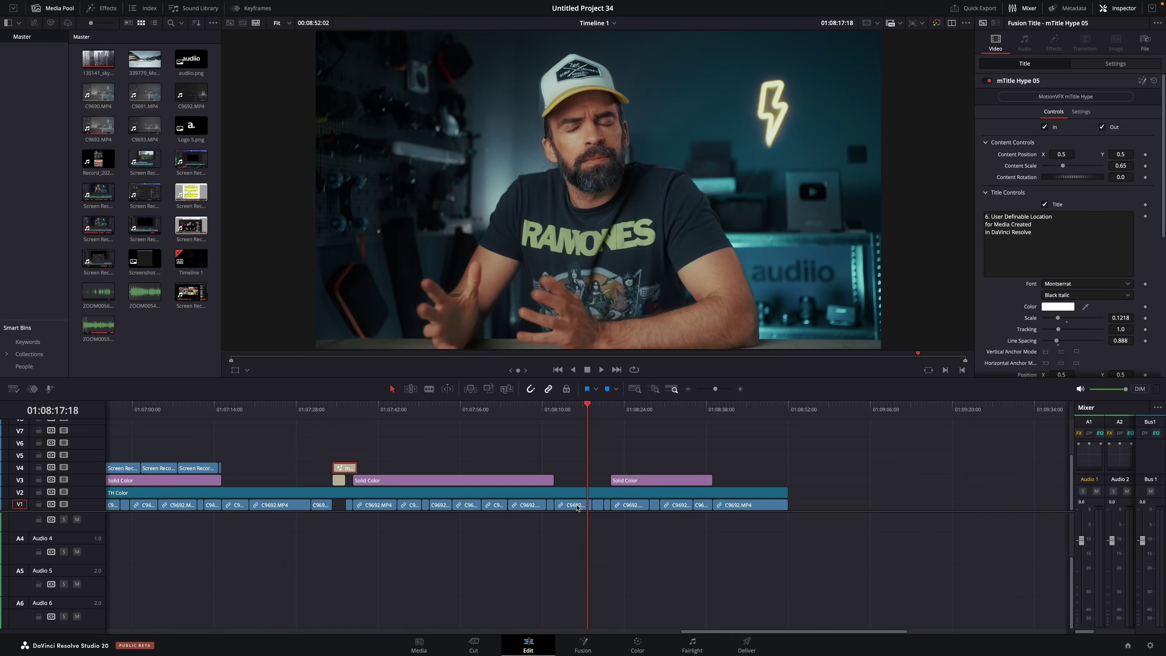
Open Render in Place for the C9692.MP4 clip on V1, using QuickTime Apple ProRes 422
{"action": "right_click", "coordinate": [577, 507]}
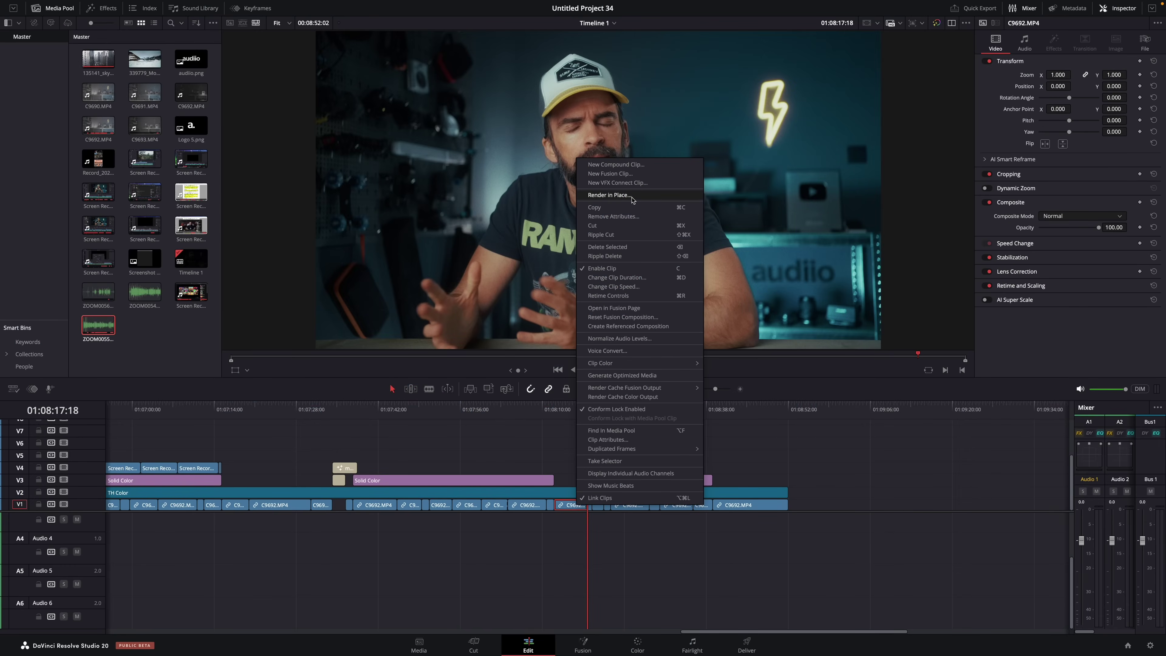
{"action": "left_click", "coordinate": [613, 196]}
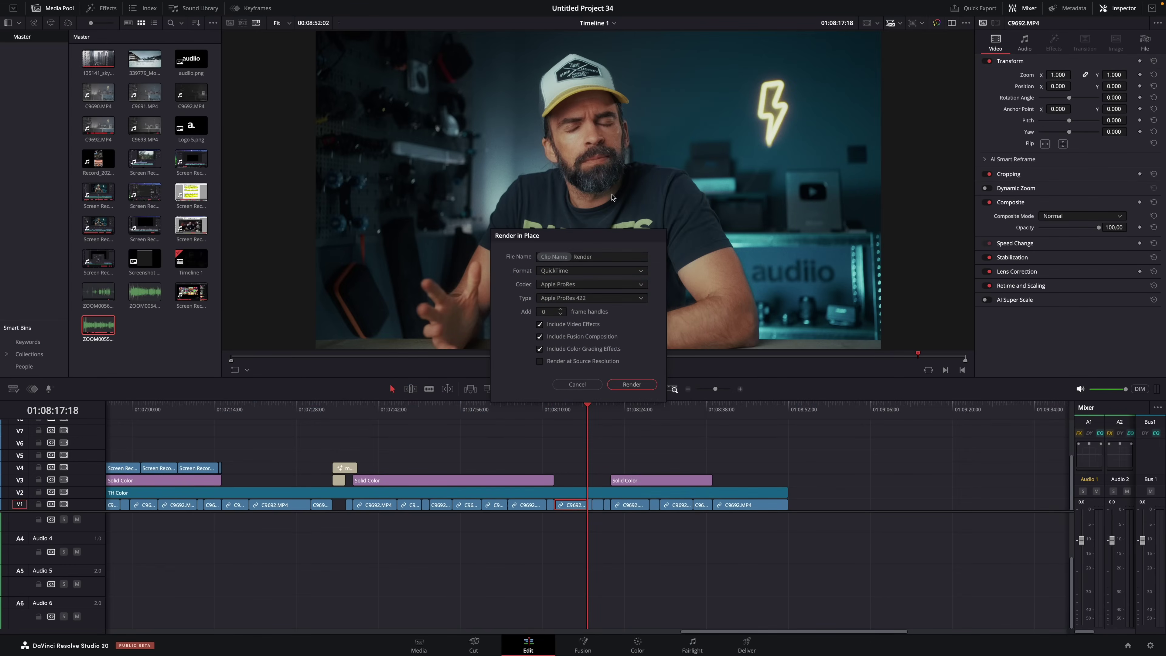